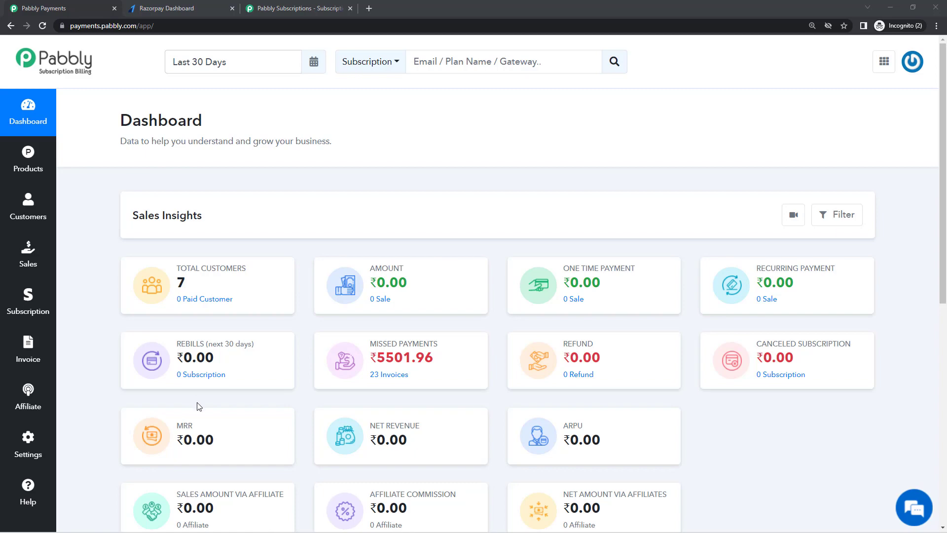
Check the Razorpay account settings, then return to the Pabbly billing dashboard
{"action": "left_click", "coordinate": [154, 8]}
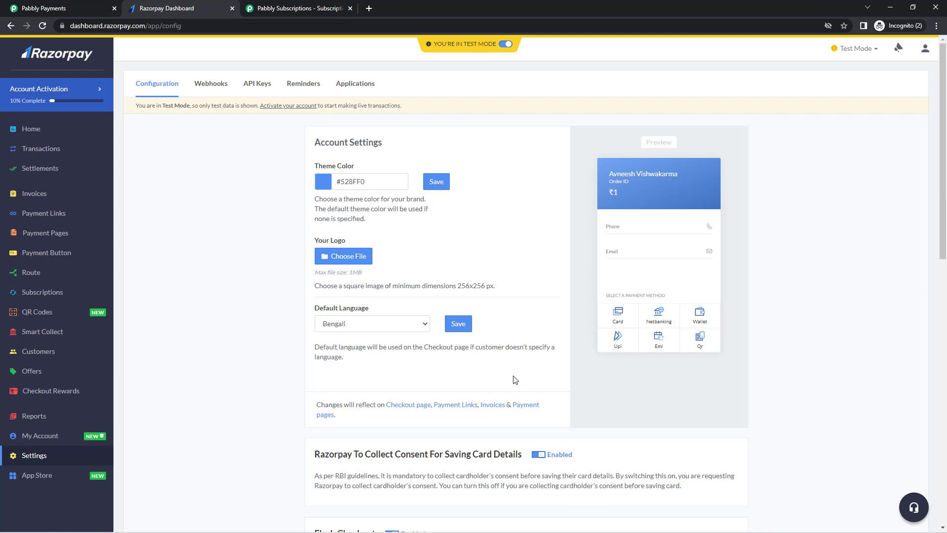
{"action": "left_click", "coordinate": [76, 8]}
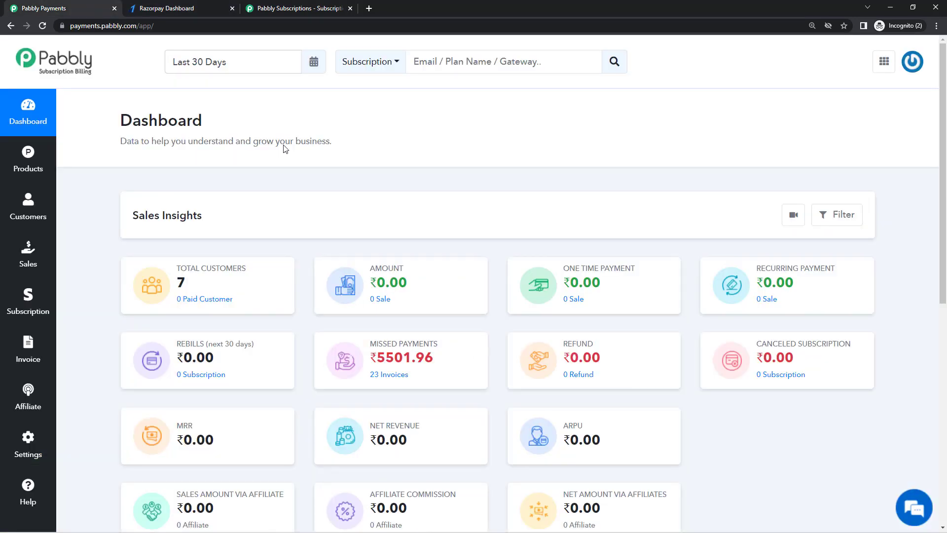
{"action": "left_click", "coordinate": [185, 6]}
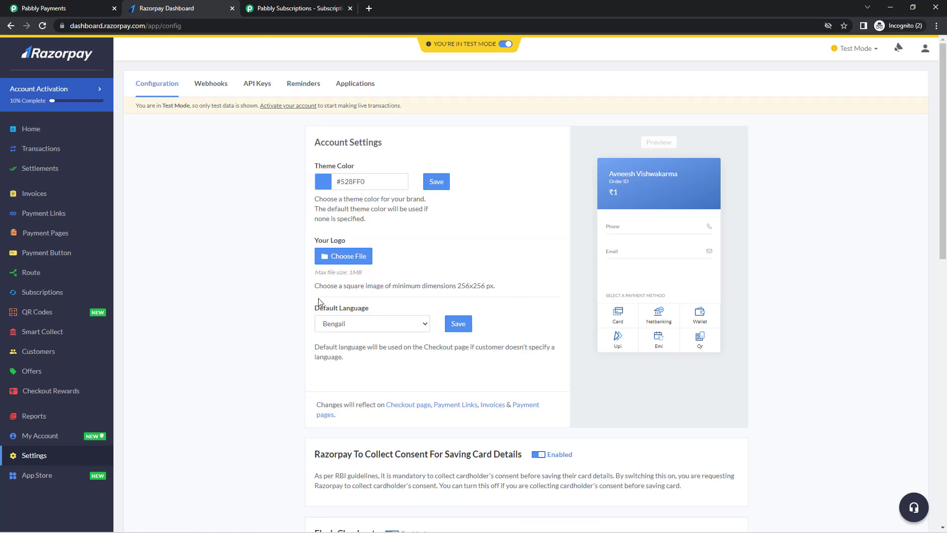
{"action": "left_click", "coordinate": [52, 9]}
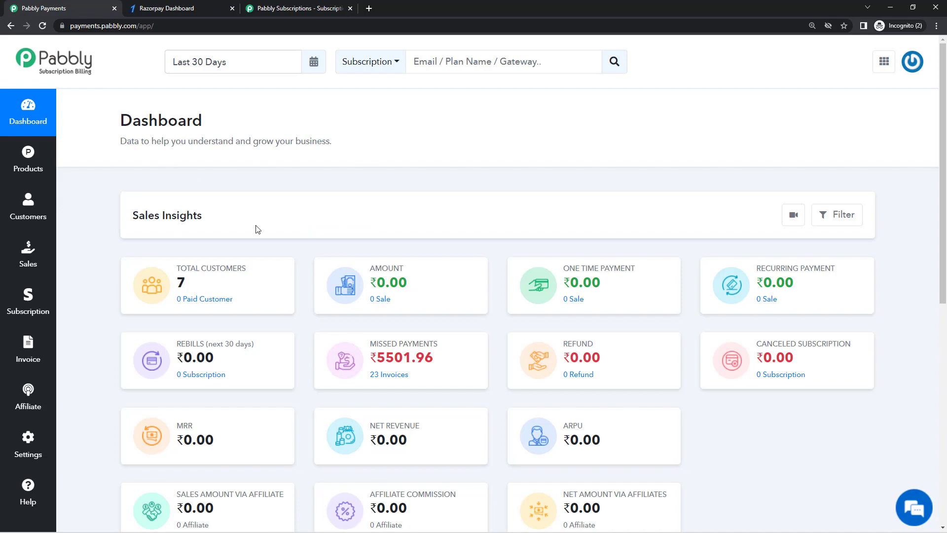
Browse the Pabbly Subscriptions page's features, hosted payment pages and affiliate module sections
{"action": "left_click", "coordinate": [304, 9]}
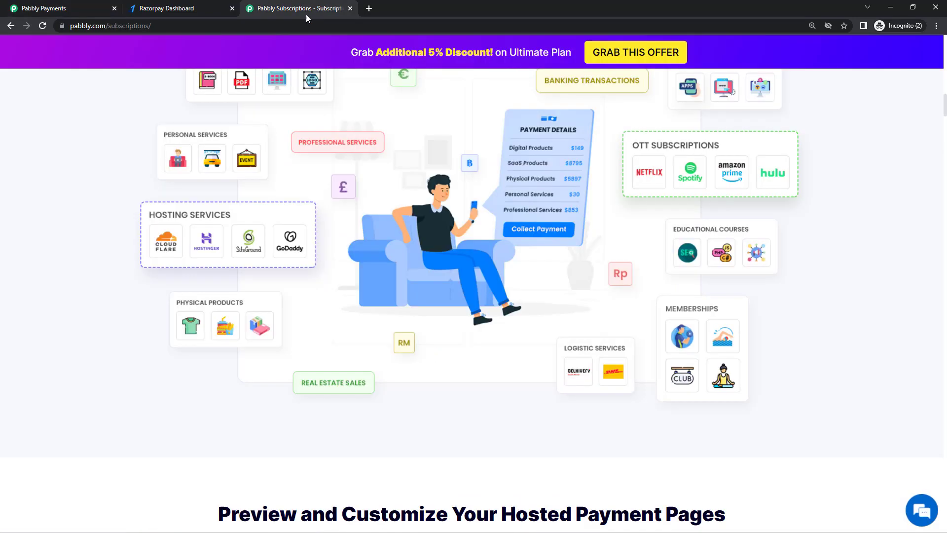
{"action": "scroll", "coordinate": [386, 261], "scroll_direction": "up", "scroll_amount": 4}
{"action": "scroll", "coordinate": [386, 260], "scroll_direction": "up", "scroll_amount": 10}
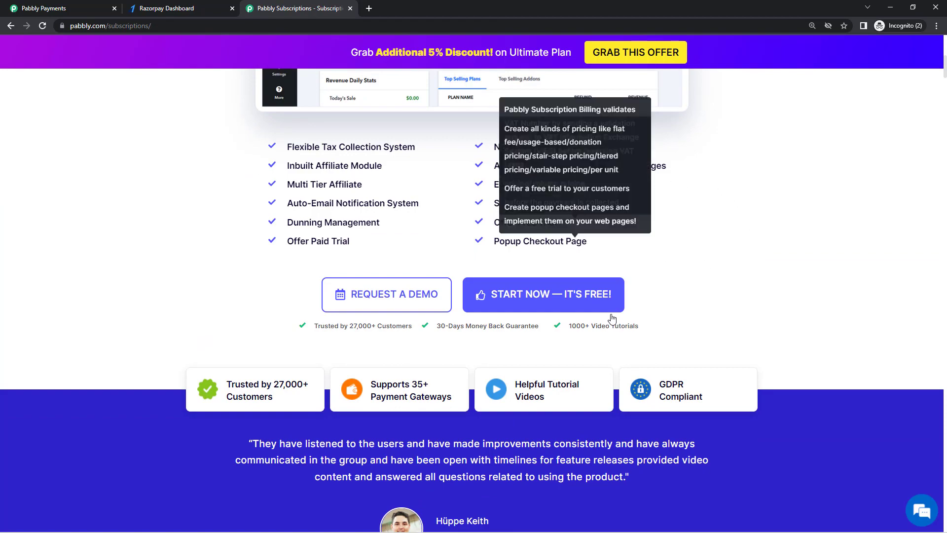
{"action": "scroll", "coordinate": [554, 317], "scroll_direction": "down", "scroll_amount": 14}
{"action": "scroll", "coordinate": [560, 334], "scroll_direction": "down", "scroll_amount": 15}
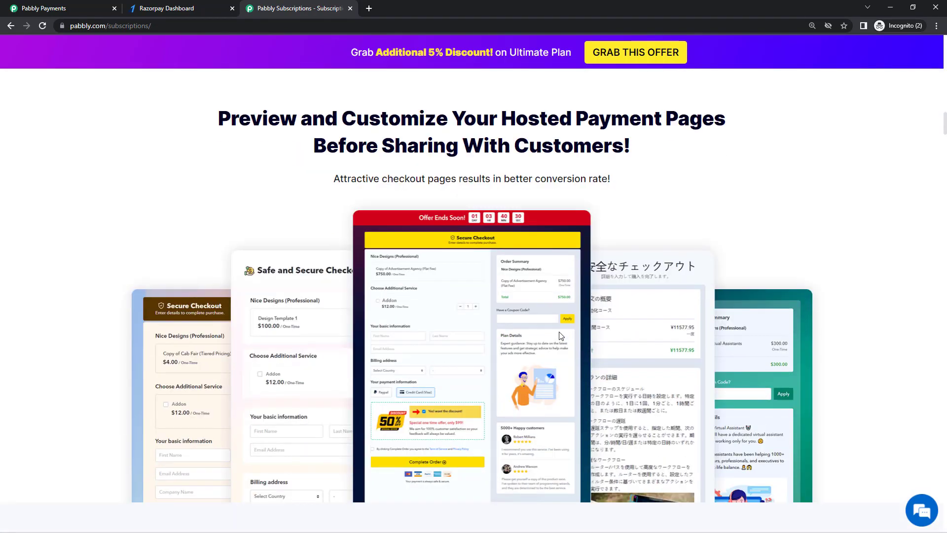
{"action": "scroll", "coordinate": [545, 316], "scroll_direction": "up", "scroll_amount": 1}
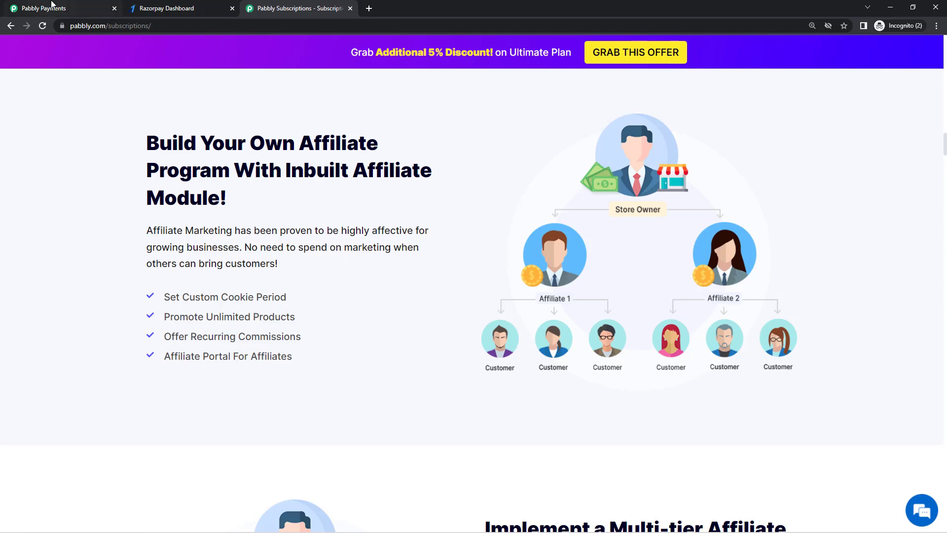
Return to the Sales Insights dashboard and preview, then close, its tutorial video
{"action": "left_click", "coordinate": [69, 8]}
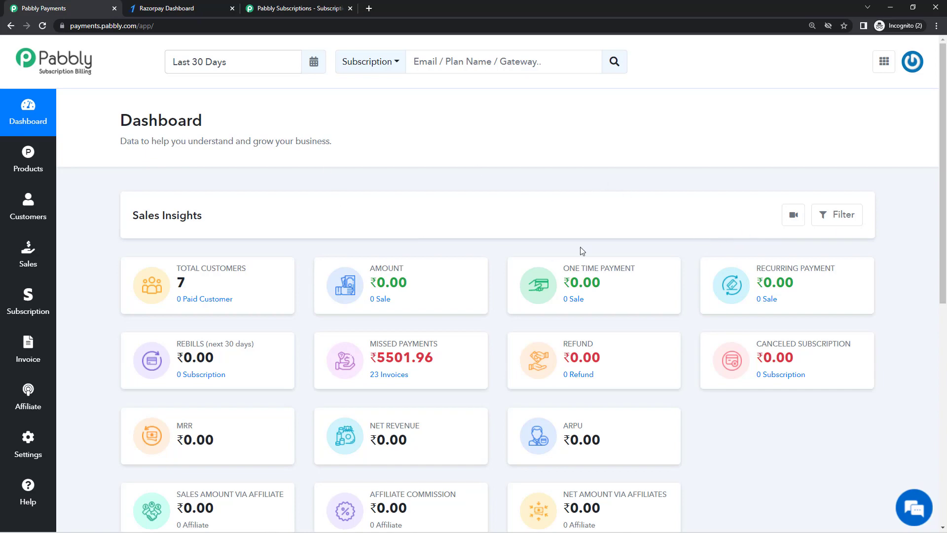
{"action": "left_click", "coordinate": [790, 221]}
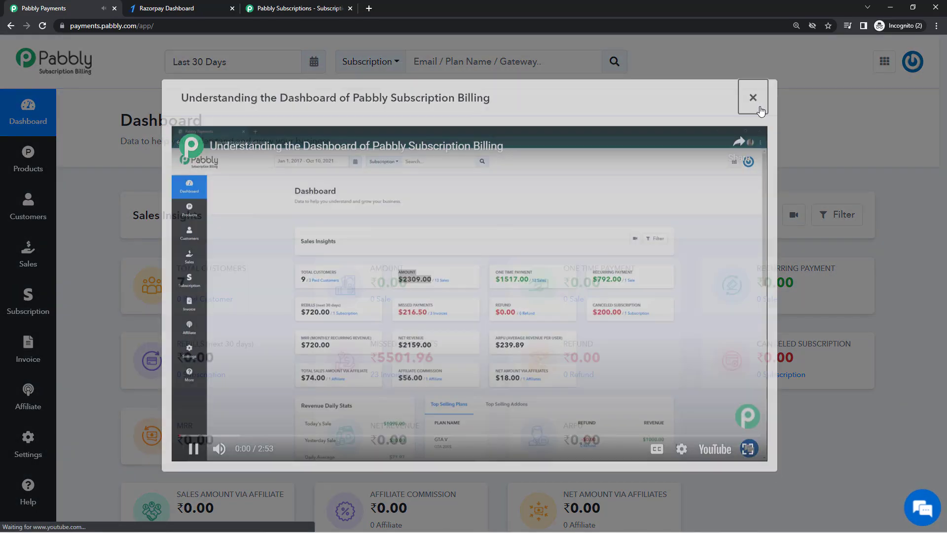
{"action": "left_click", "coordinate": [749, 99]}
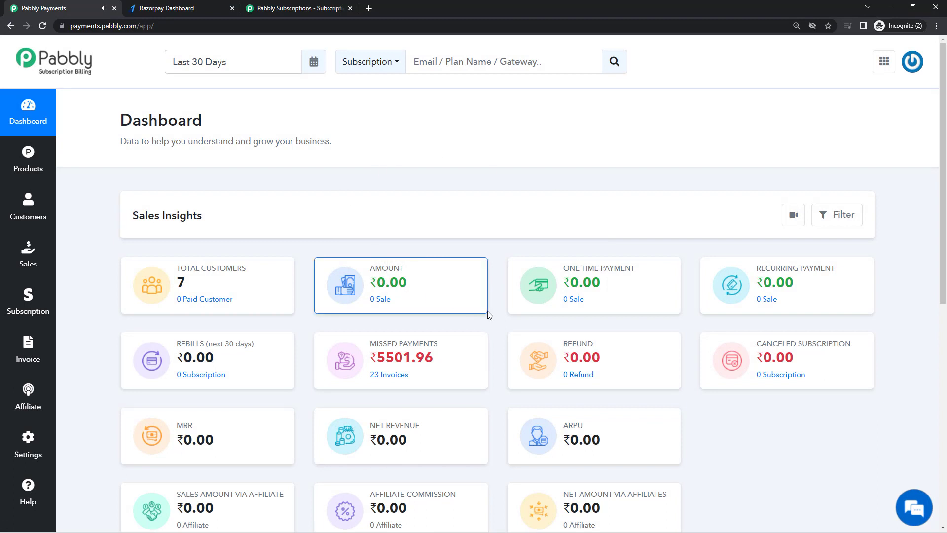
Open Settings in a new tab and go to Payment Gateway Integration to connect Razorpay
{"action": "middle_click", "coordinate": [22, 439]}
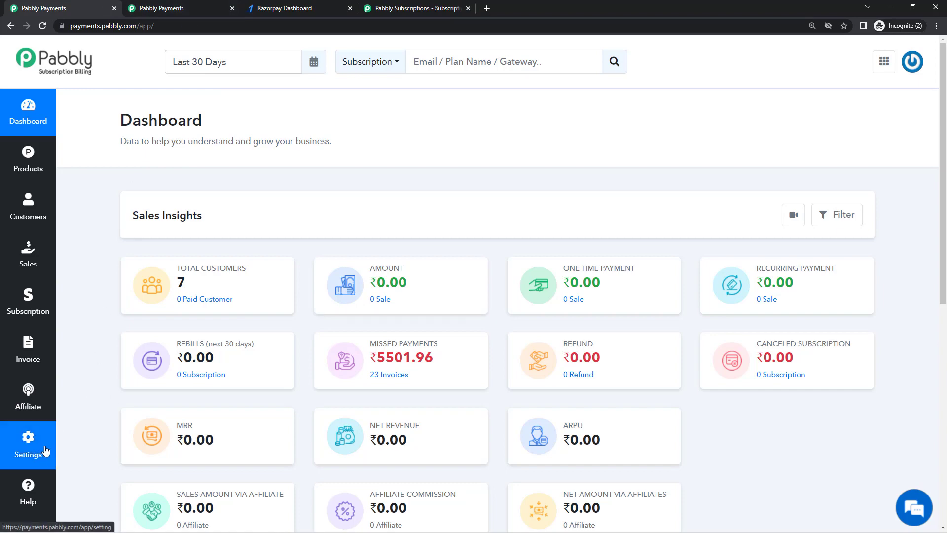
{"action": "left_click", "coordinate": [159, 7]}
{"action": "left_click", "coordinate": [218, 288]}
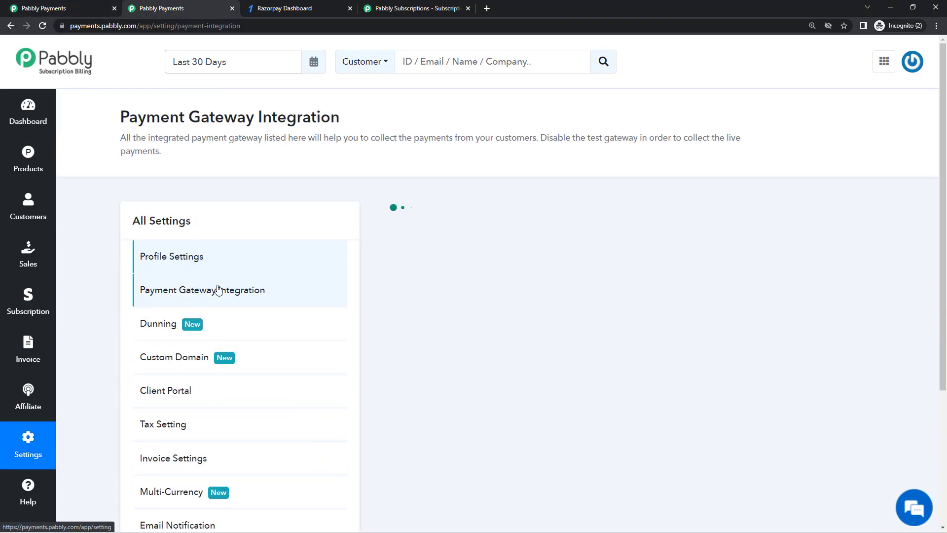
{"action": "scroll", "coordinate": [550, 321], "scroll_direction": "down", "scroll_amount": 3}
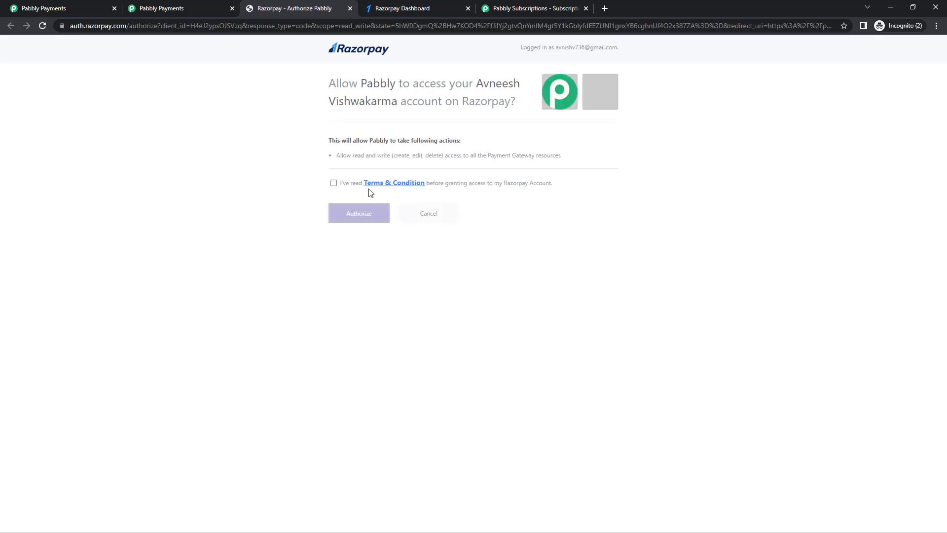
Accept the Razorpay Terms & Condition checkbox, then cancel Pabbly's access request
{"action": "left_click", "coordinate": [334, 183]}
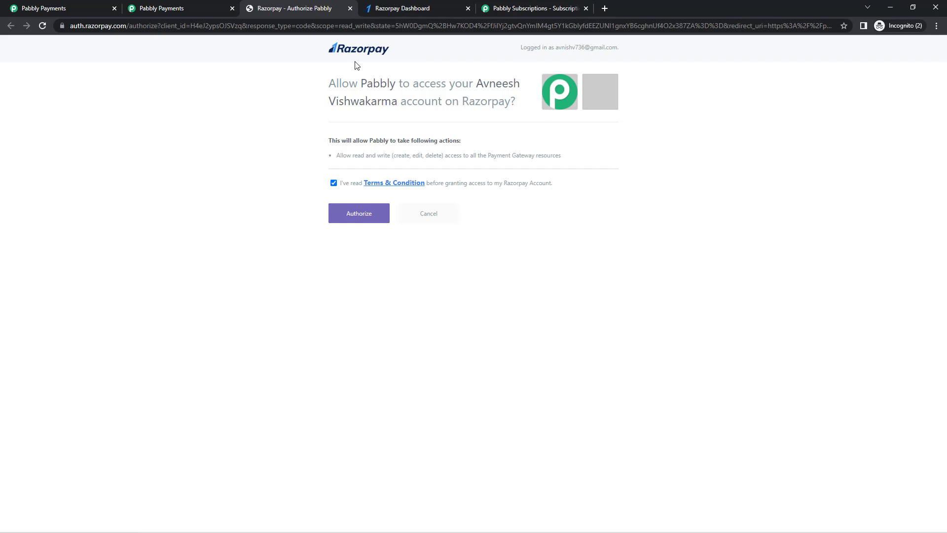
{"action": "left_click", "coordinate": [436, 223]}
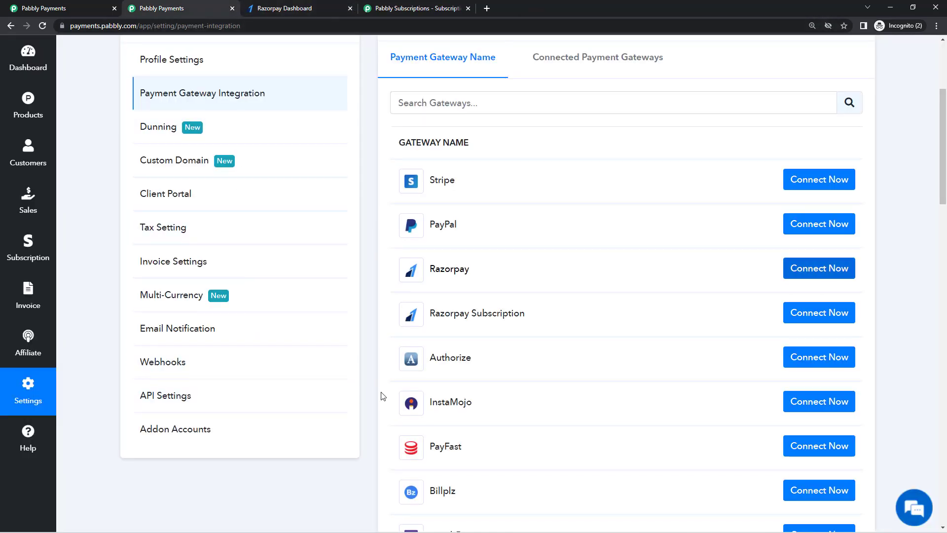
Go to Products, select E book, and open its ₹100.00 One Time Payment checkout
{"action": "scroll", "coordinate": [384, 397], "scroll_direction": "up", "scroll_amount": 4}
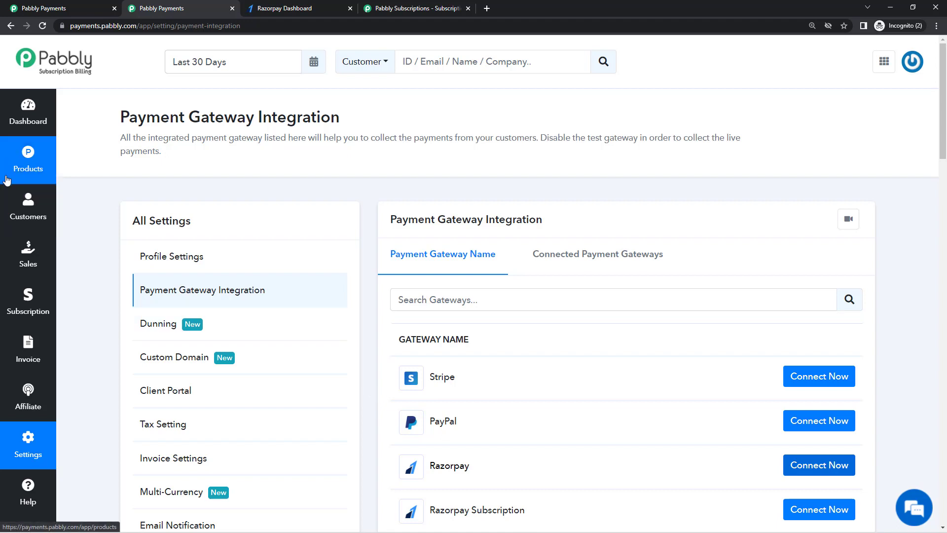
{"action": "left_click", "coordinate": [10, 180]}
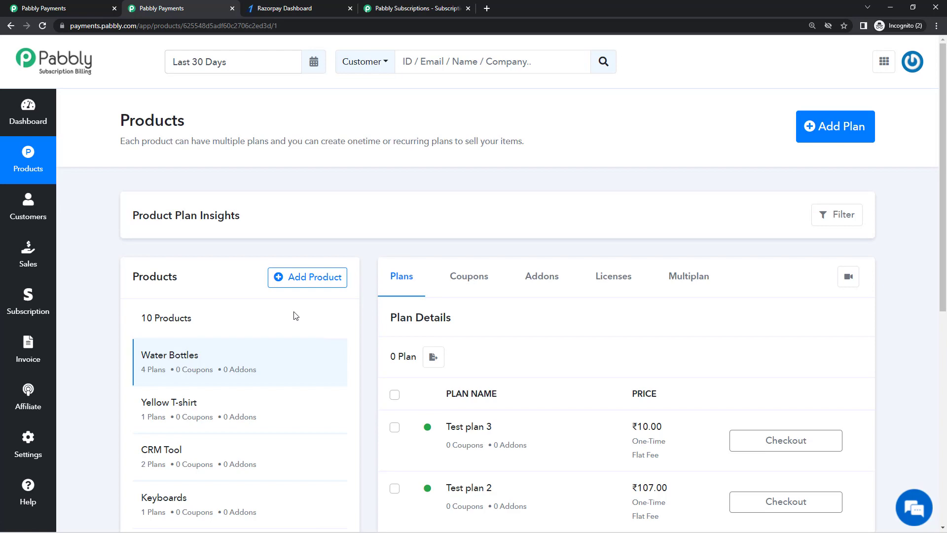
{"action": "scroll", "coordinate": [317, 357], "scroll_direction": "down", "scroll_amount": 2}
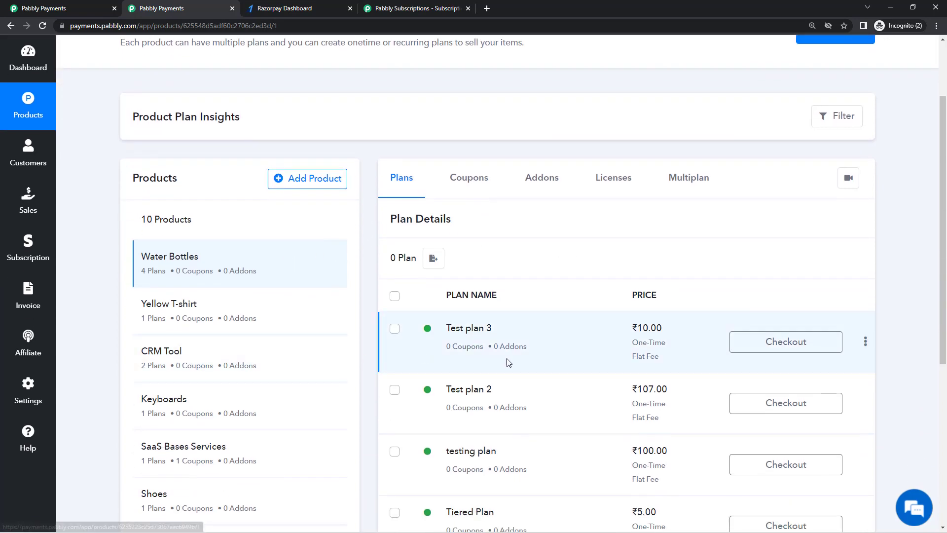
{"action": "scroll", "coordinate": [753, 239], "scroll_direction": "up", "scroll_amount": 2}
{"action": "scroll", "coordinate": [344, 310], "scroll_direction": "down", "scroll_amount": 8}
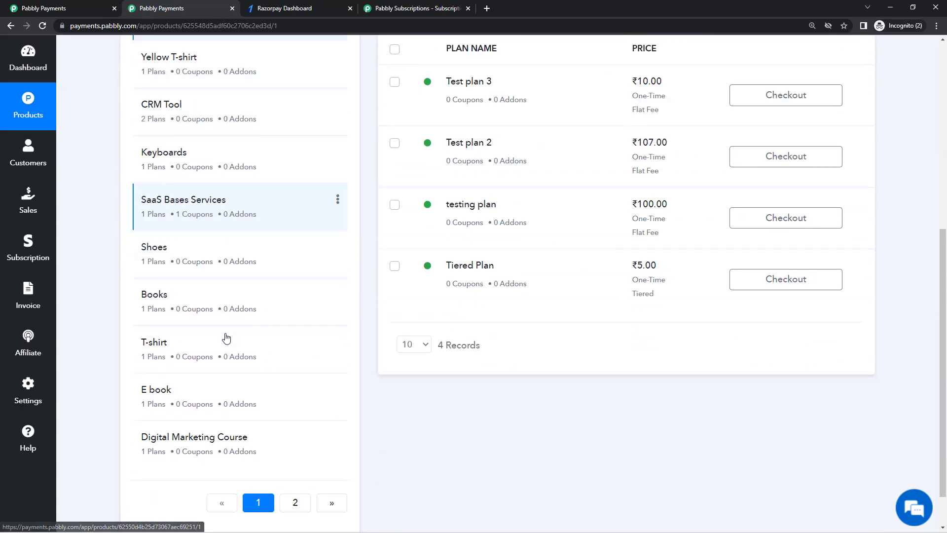
{"action": "left_click", "coordinate": [197, 364]}
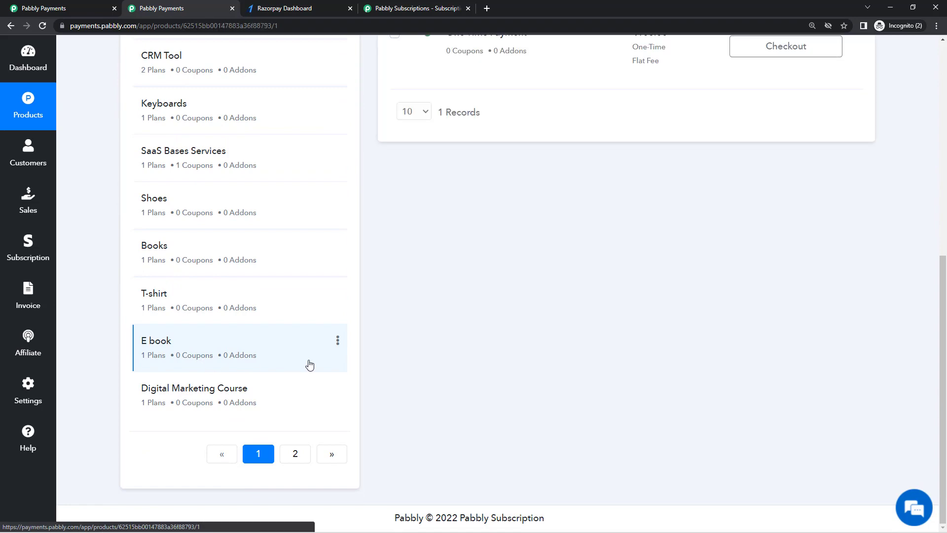
{"action": "scroll", "coordinate": [370, 365], "scroll_direction": "up", "scroll_amount": 3}
{"action": "scroll", "coordinate": [459, 362], "scroll_direction": "up", "scroll_amount": 2}
{"action": "scroll", "coordinate": [124, 361], "scroll_direction": "down", "scroll_amount": 5}
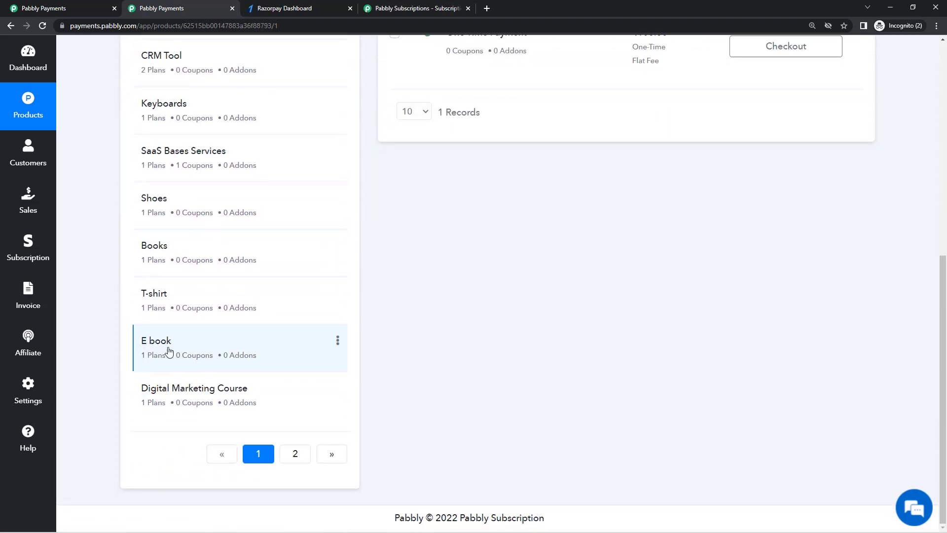
{"action": "scroll", "coordinate": [174, 349], "scroll_direction": "up", "scroll_amount": 5}
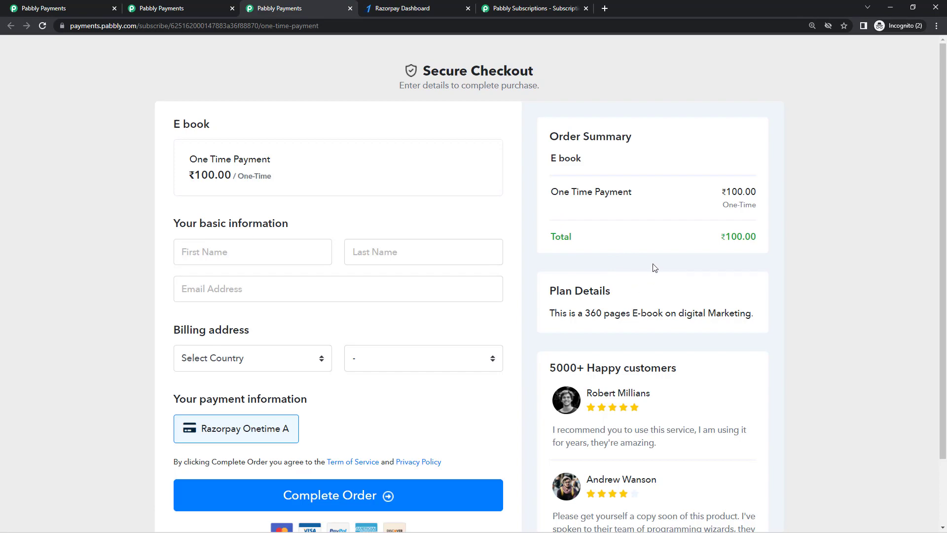
{"action": "left_click", "coordinate": [208, 9]}
{"action": "left_click", "coordinate": [28, 390]}
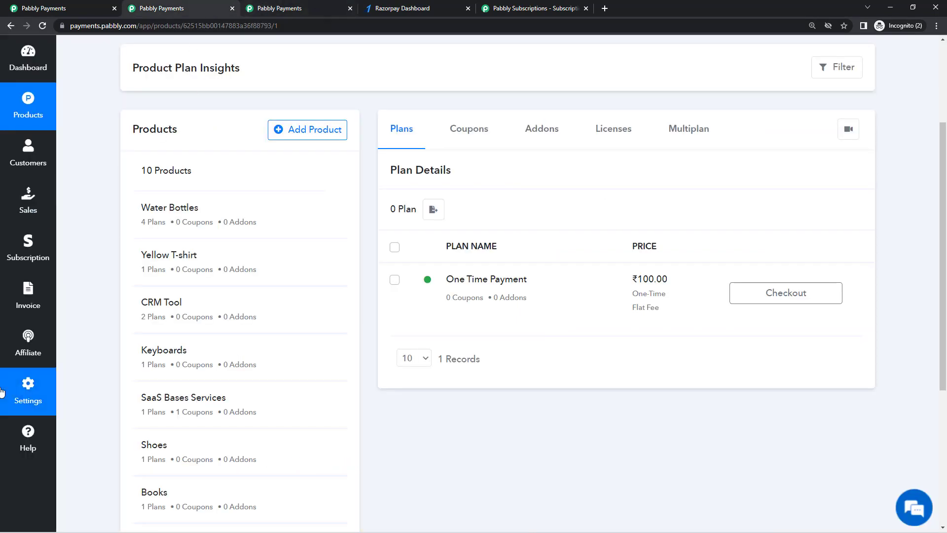
{"action": "left_click", "coordinate": [158, 269]}
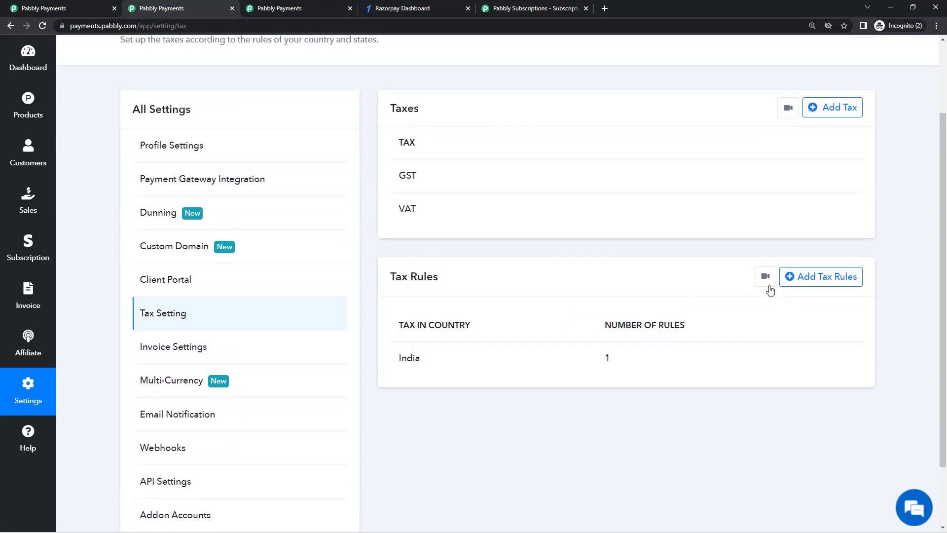
{"action": "left_click", "coordinate": [766, 277]}
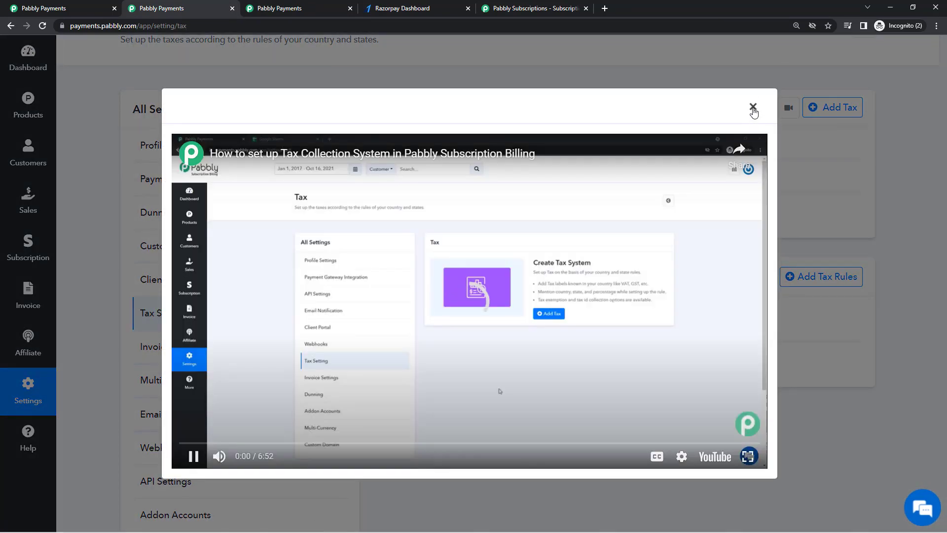
{"action": "left_click", "coordinate": [751, 104]}
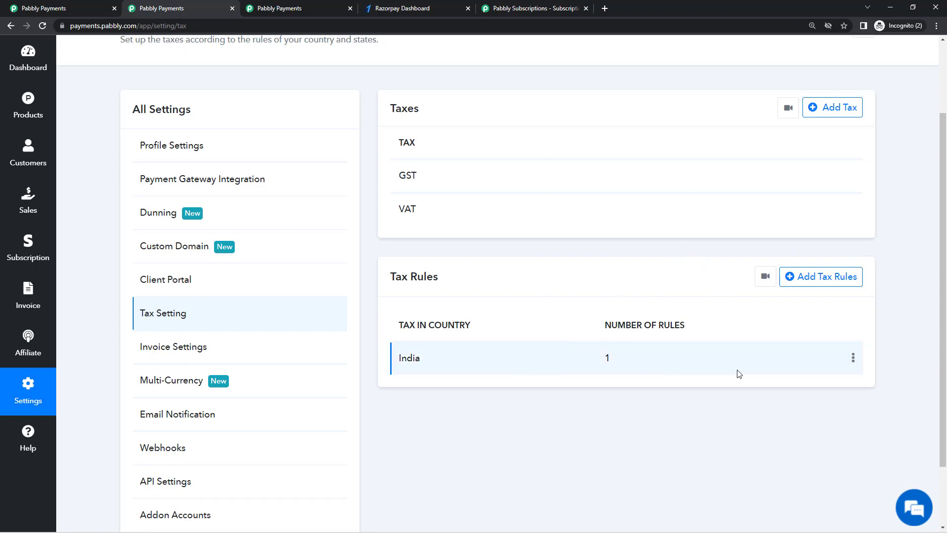
{"action": "left_click", "coordinate": [853, 360]}
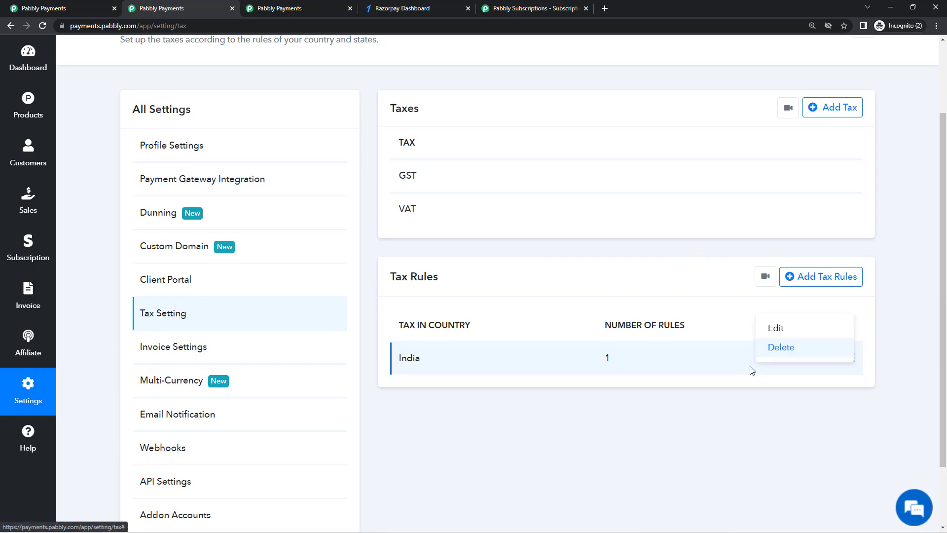
{"action": "left_click", "coordinate": [695, 387]}
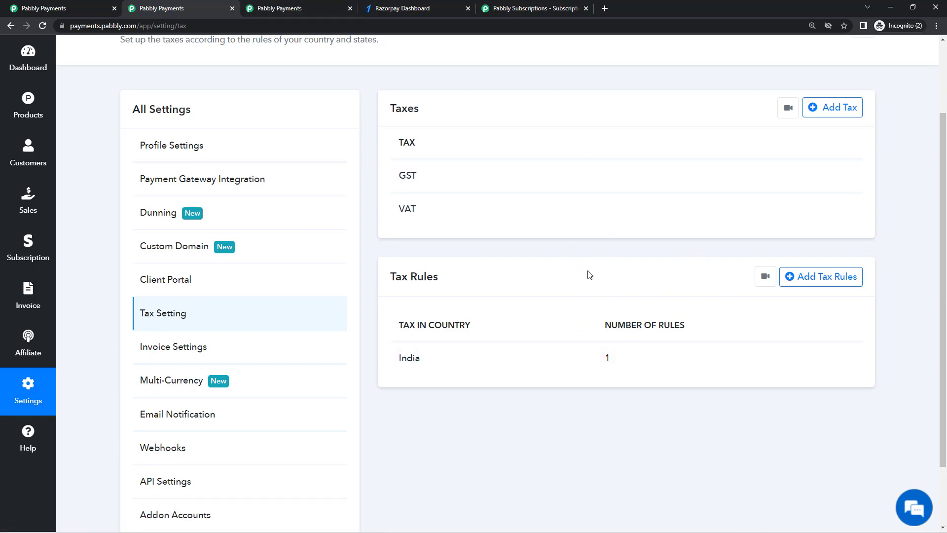
Choose India as the billing country on the E book checkout
{"action": "left_click", "coordinate": [321, 6]}
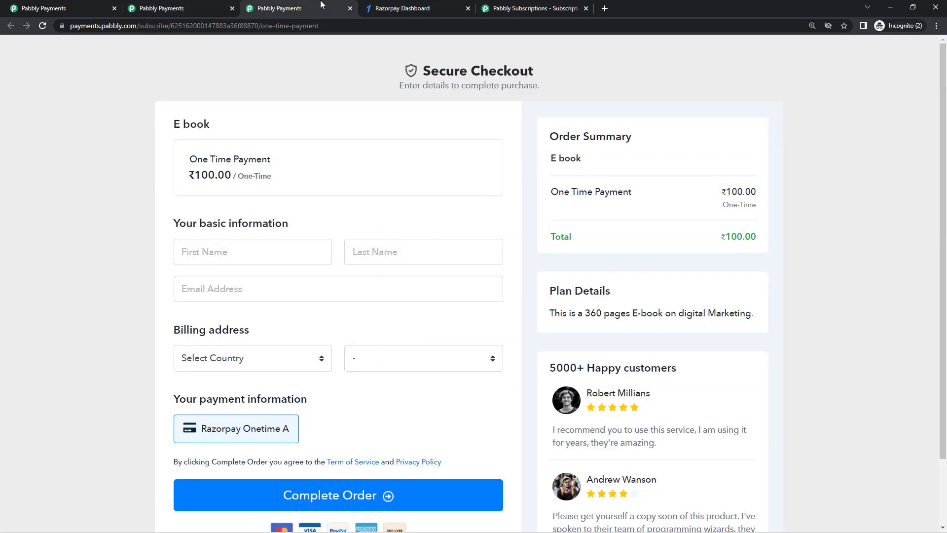
{"action": "left_click", "coordinate": [298, 355]}
{"action": "type", "text": "india"}
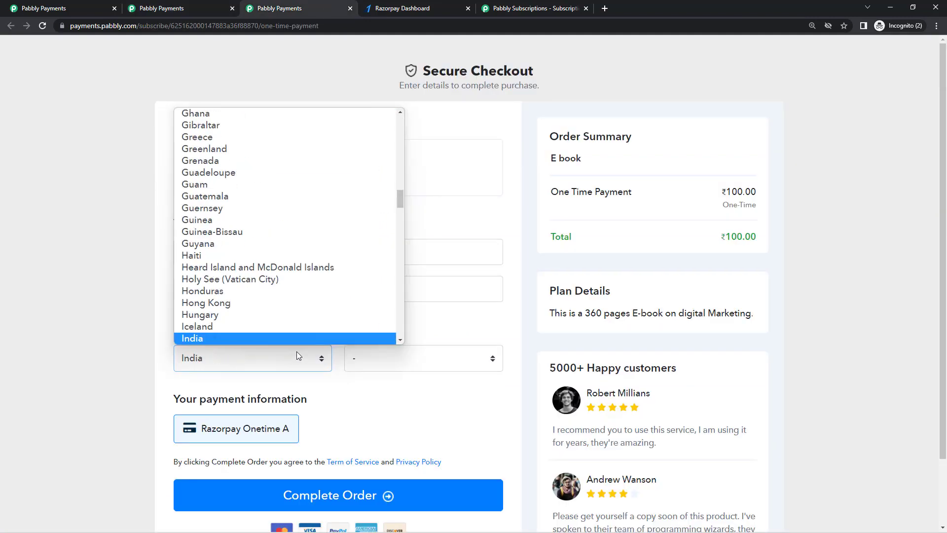
{"action": "key", "text": "Return"}
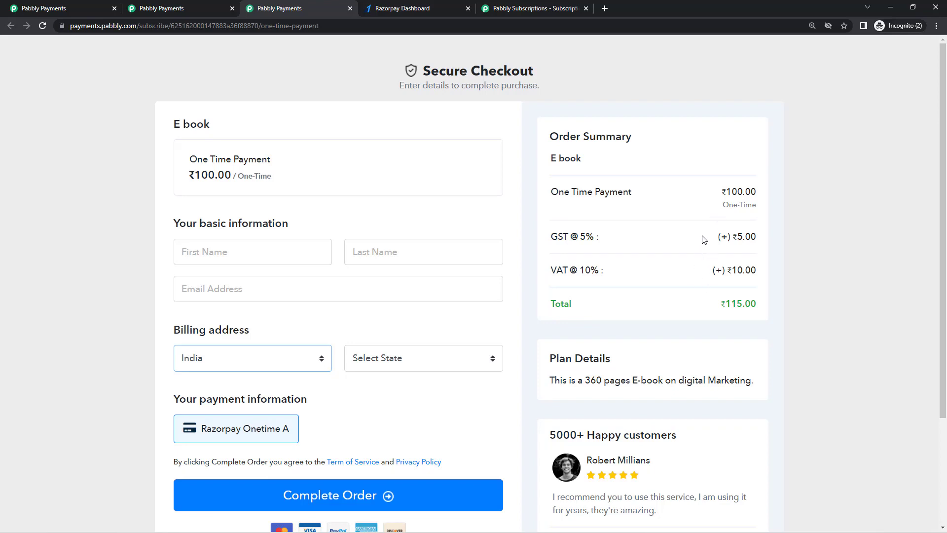
Highlight the GST ₹5.00, VAT ₹10.00 and ₹115.00 total in the order summary
{"action": "left_click_drag", "start_coordinate": [717, 237], "coordinate": [757, 307]}
{"action": "left_click", "coordinate": [689, 288]}
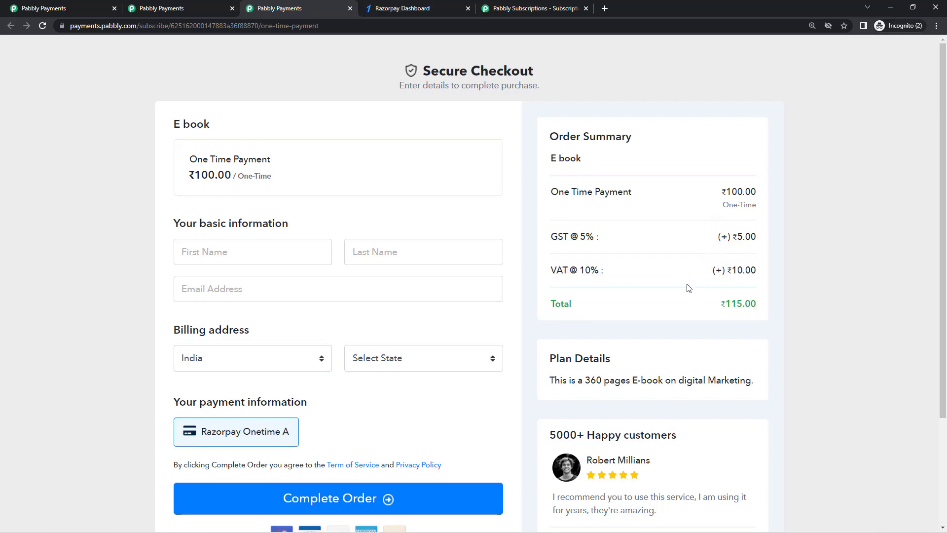
{"action": "left_click_drag", "start_coordinate": [721, 276], "coordinate": [763, 310]}
{"action": "left_click", "coordinate": [733, 302]}
Close the E book checkout, open the Tiered Plan checkout, then return to Products
{"action": "left_click", "coordinate": [351, 10]}
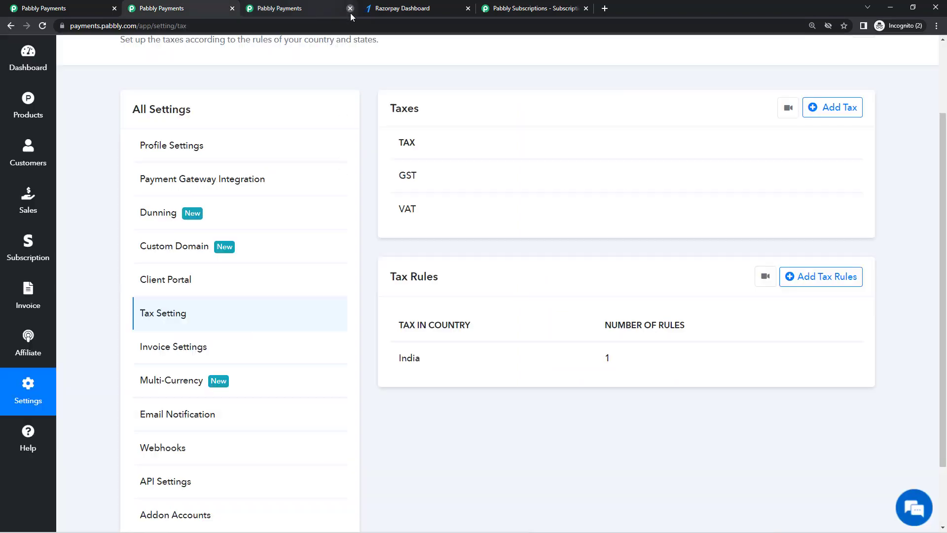
{"action": "left_click", "coordinate": [29, 106]}
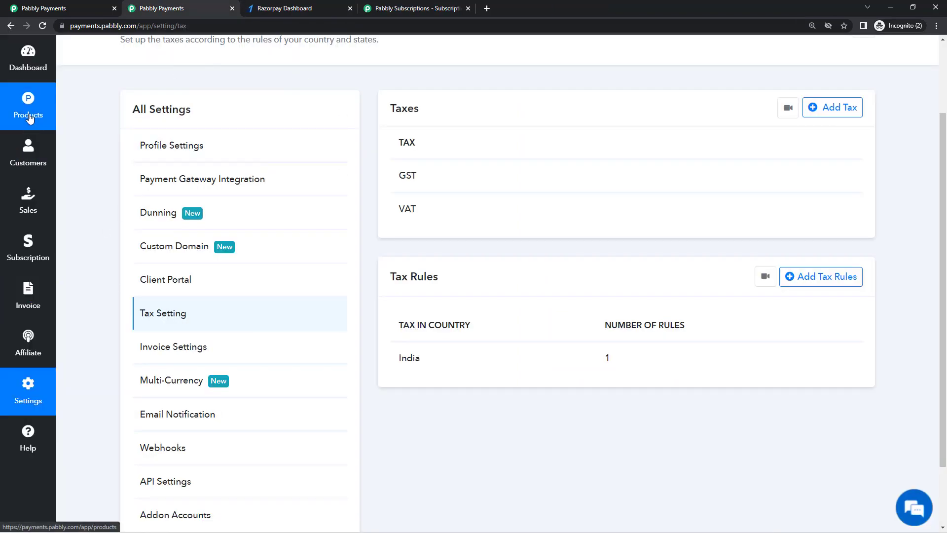
{"action": "scroll", "coordinate": [232, 365], "scroll_direction": "down", "scroll_amount": 3}
{"action": "scroll", "coordinate": [257, 382], "scroll_direction": "down", "scroll_amount": 3}
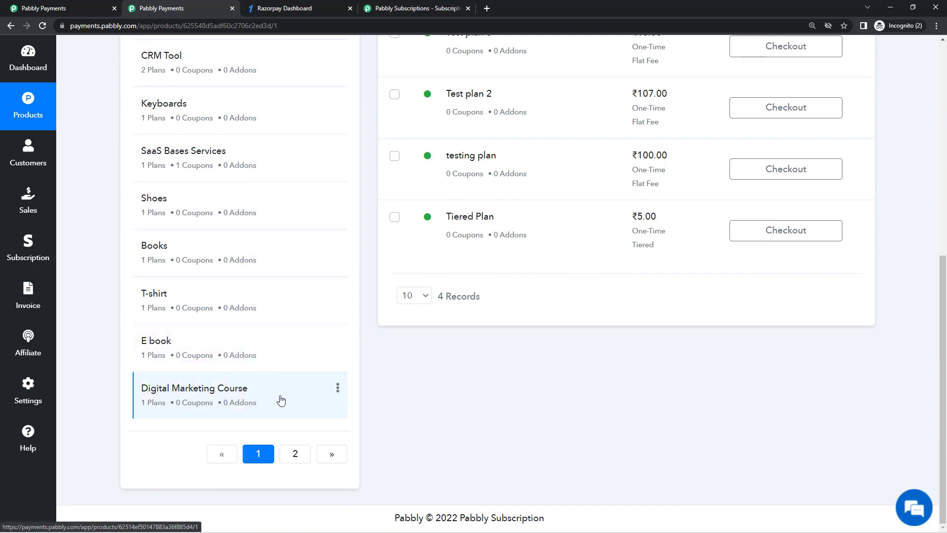
{"action": "left_click", "coordinate": [796, 237]}
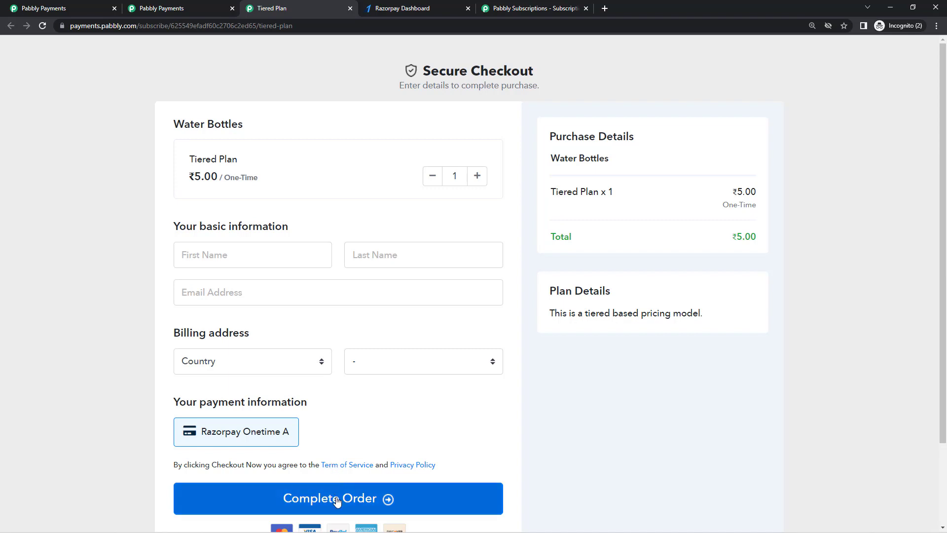
{"action": "left_click", "coordinate": [168, 4]}
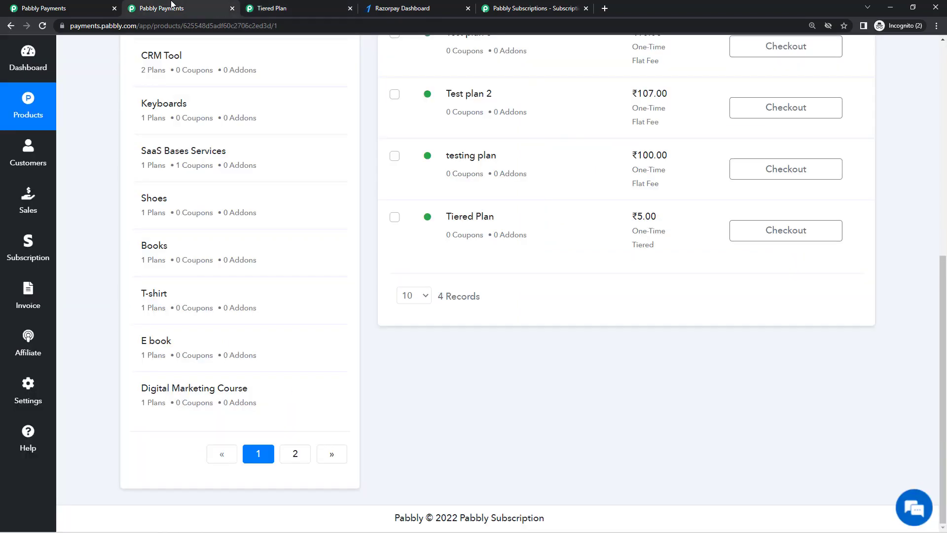
Open the India tax rule for editing under Settings > Tax Setting
{"action": "left_click", "coordinate": [39, 384]}
{"action": "scroll", "coordinate": [254, 271], "scroll_direction": "up", "scroll_amount": 3}
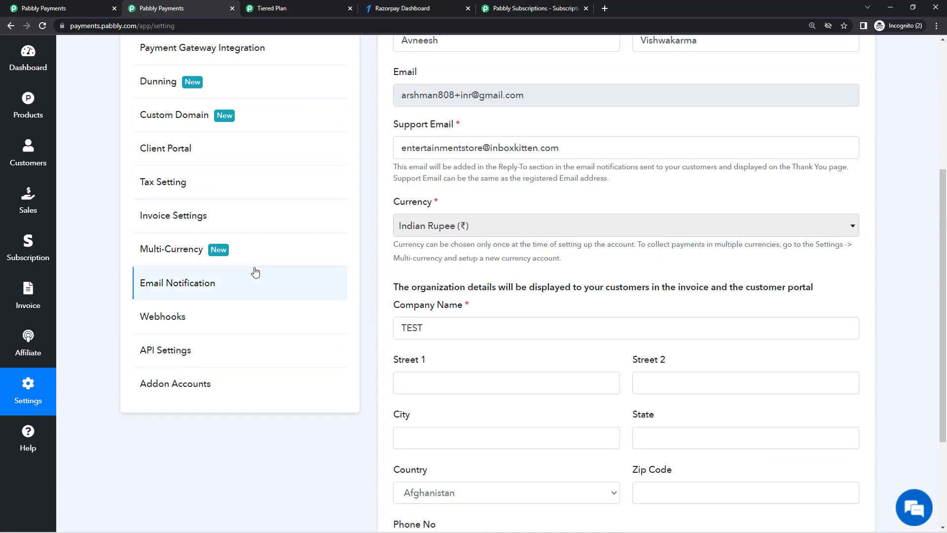
{"action": "left_click", "coordinate": [193, 192]}
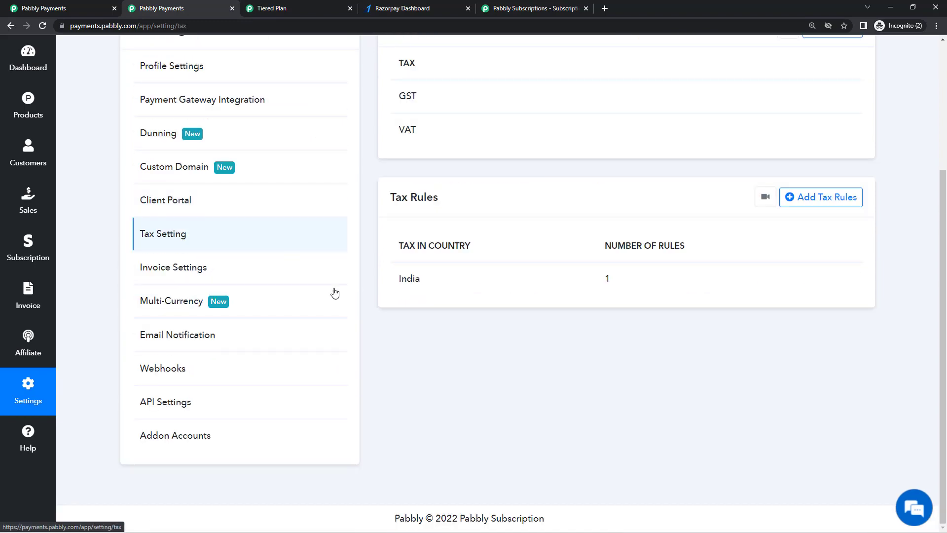
{"action": "left_click", "coordinate": [854, 280]}
{"action": "left_click", "coordinate": [775, 247]}
Enable Record Tax Id, delete the 10 VAT rate, and save the India rule
{"action": "scroll", "coordinate": [471, 296], "scroll_direction": "down", "scroll_amount": 1}
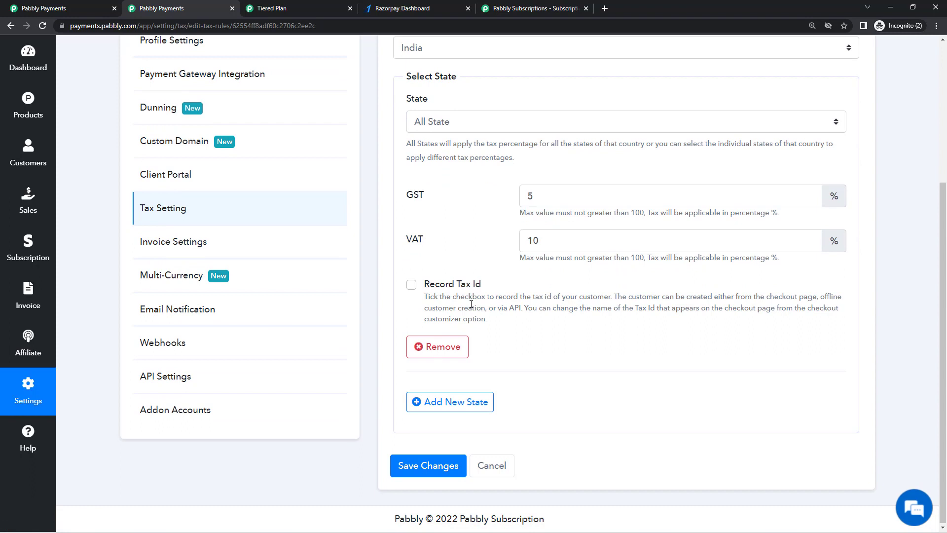
{"action": "left_click", "coordinate": [411, 284]}
{"action": "double_click", "coordinate": [603, 245]}
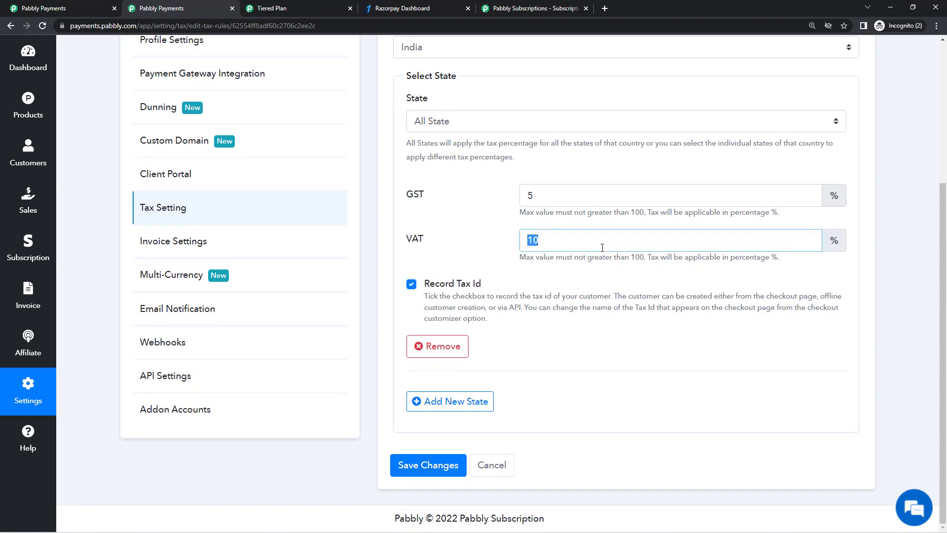
{"action": "key", "text": "BackSpace"}
{"action": "left_click", "coordinate": [596, 316]}
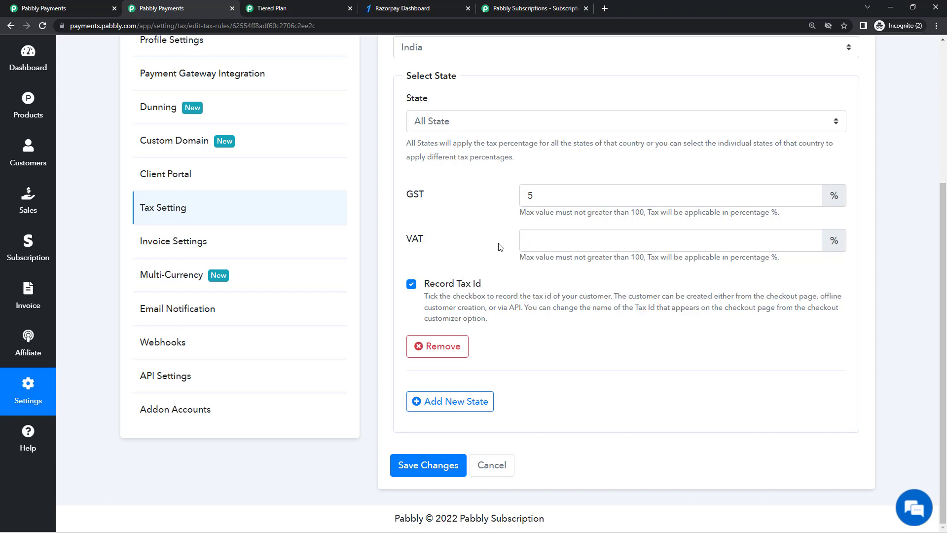
{"action": "scroll", "coordinate": [493, 134], "scroll_direction": "up", "scroll_amount": 2}
{"action": "scroll", "coordinate": [454, 345], "scroll_direction": "down", "scroll_amount": 1}
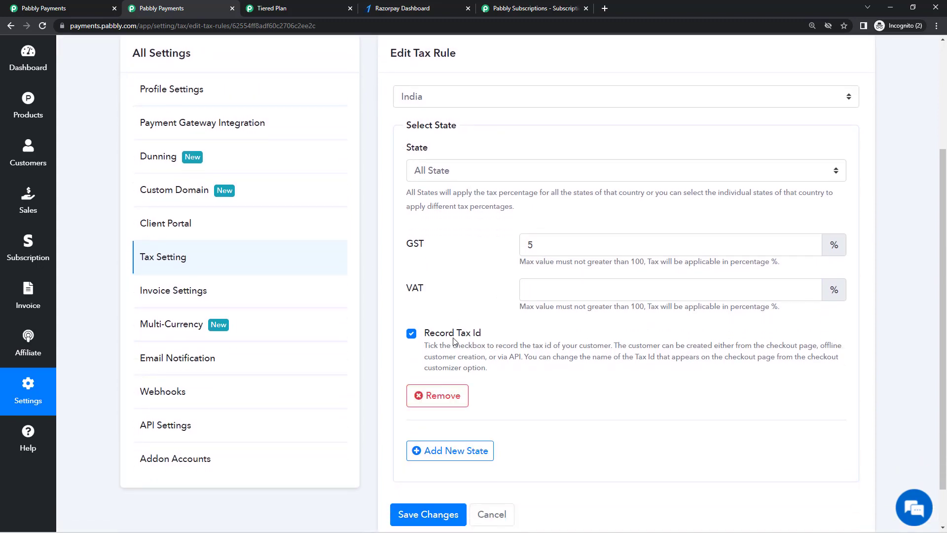
{"action": "scroll", "coordinate": [446, 434], "scroll_direction": "down", "scroll_amount": 1}
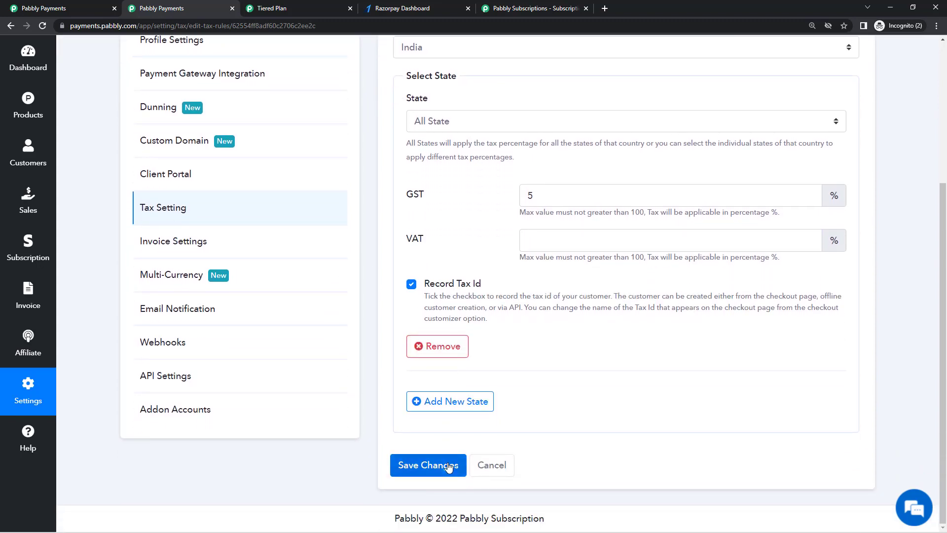
{"action": "left_click", "coordinate": [449, 466]}
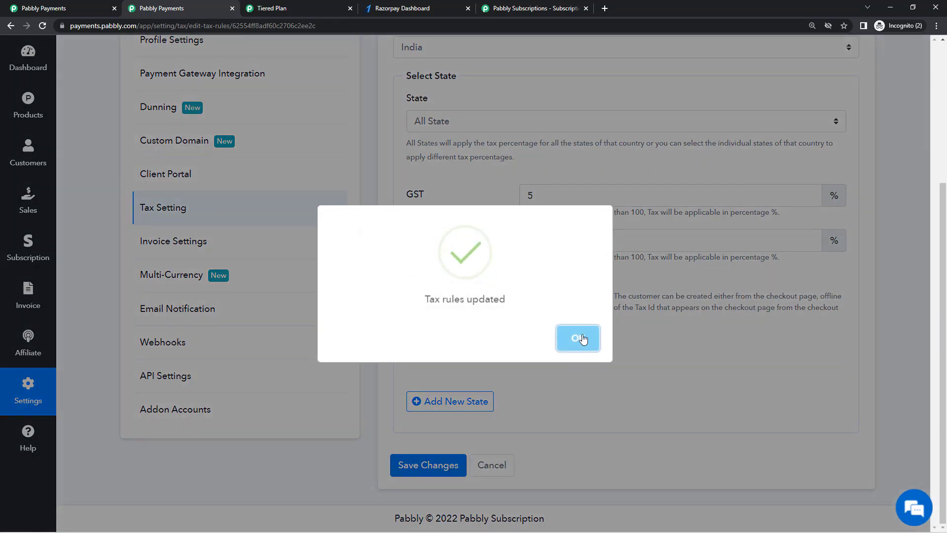
{"action": "left_click", "coordinate": [577, 338]}
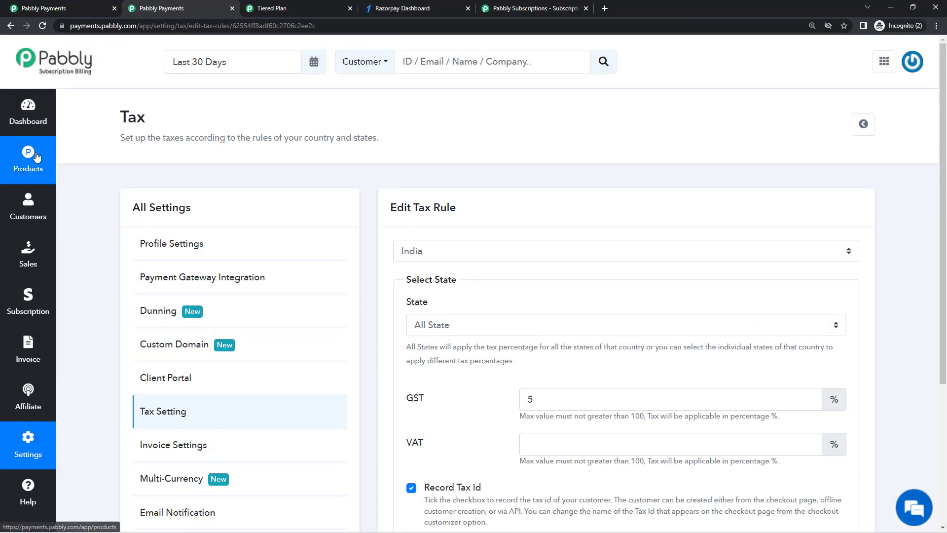
Reload the Tiered Plan checkout and enter the customer's first and last name
{"action": "left_click", "coordinate": [338, 4]}
{"action": "right_click", "coordinate": [44, 291]}
{"action": "left_click", "coordinate": [89, 323]}
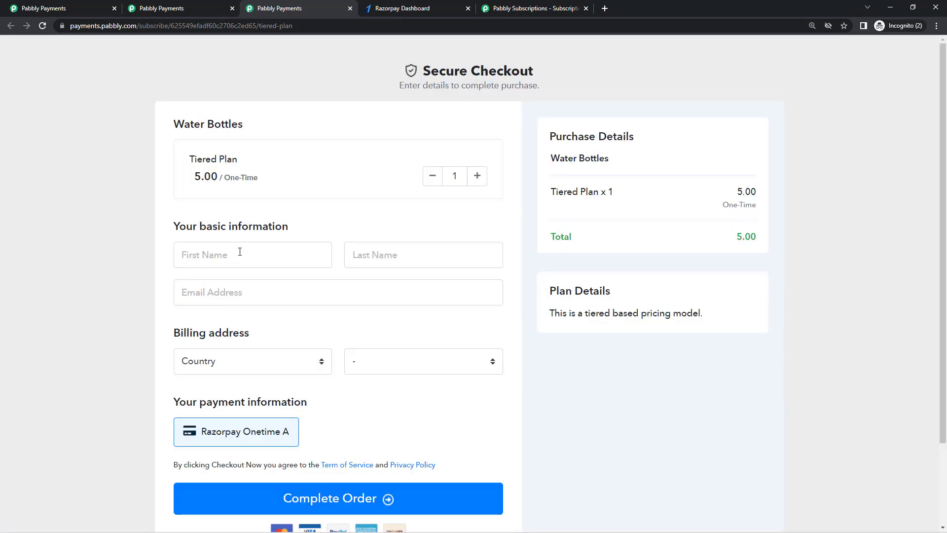
{"action": "left_click", "coordinate": [240, 267]}
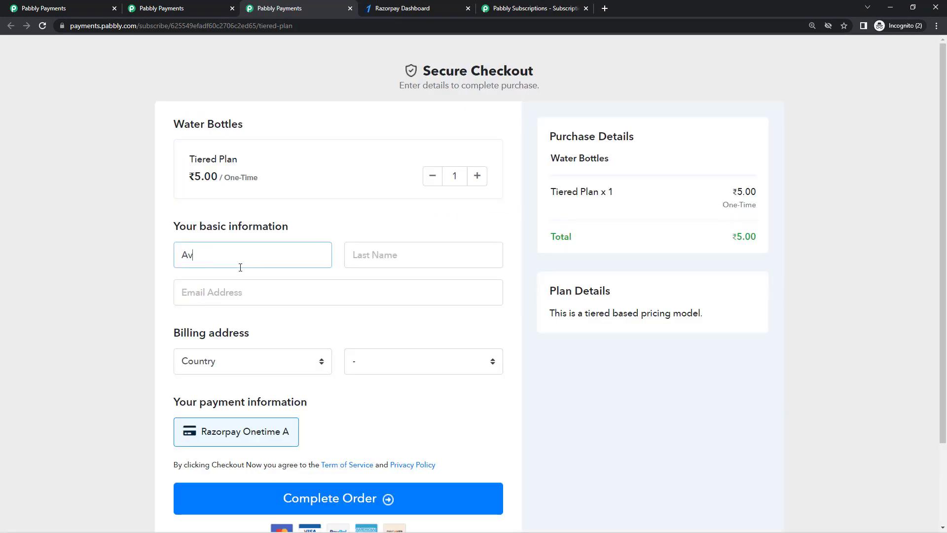
{"action": "key", "text": "Tab"}
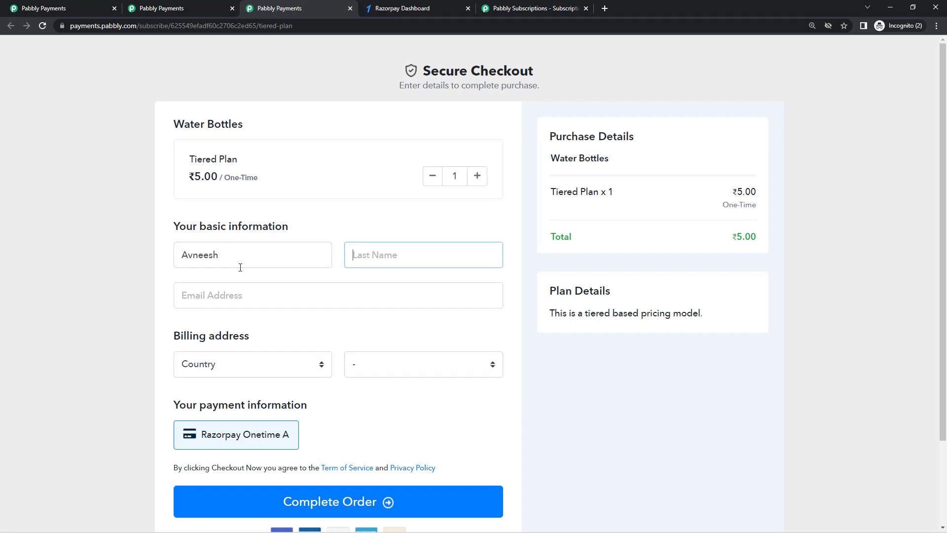
Enter the customer's e-mail and choose India as the billing country
{"action": "key", "text": "Tab"}
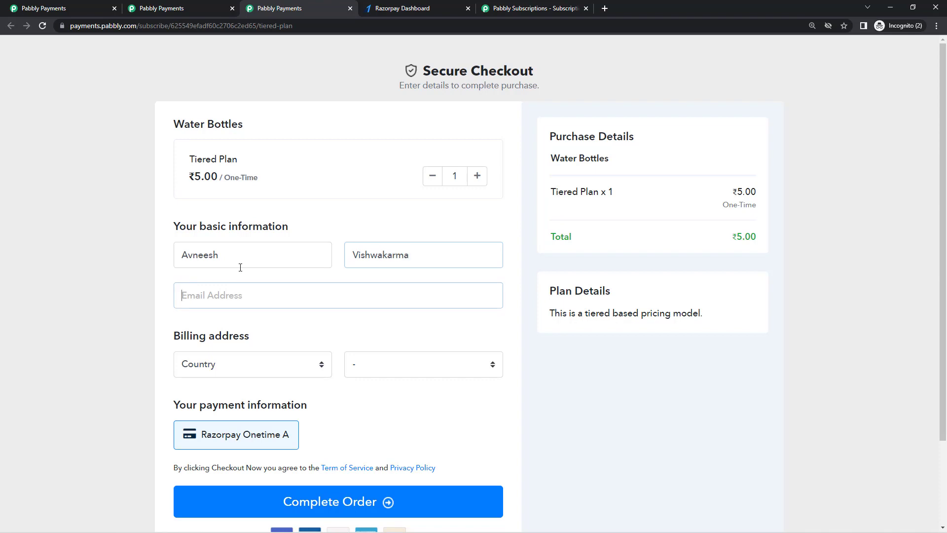
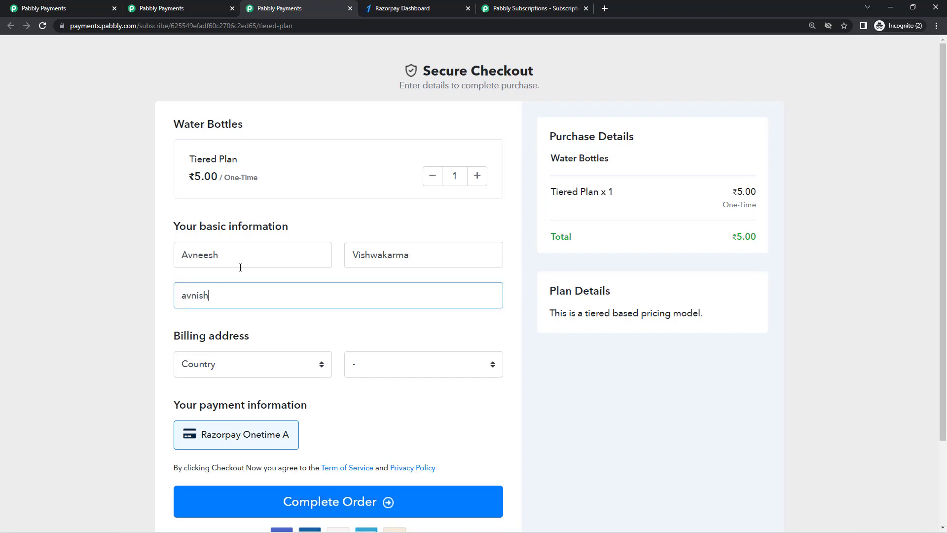
{"action": "left_click", "coordinate": [275, 362]}
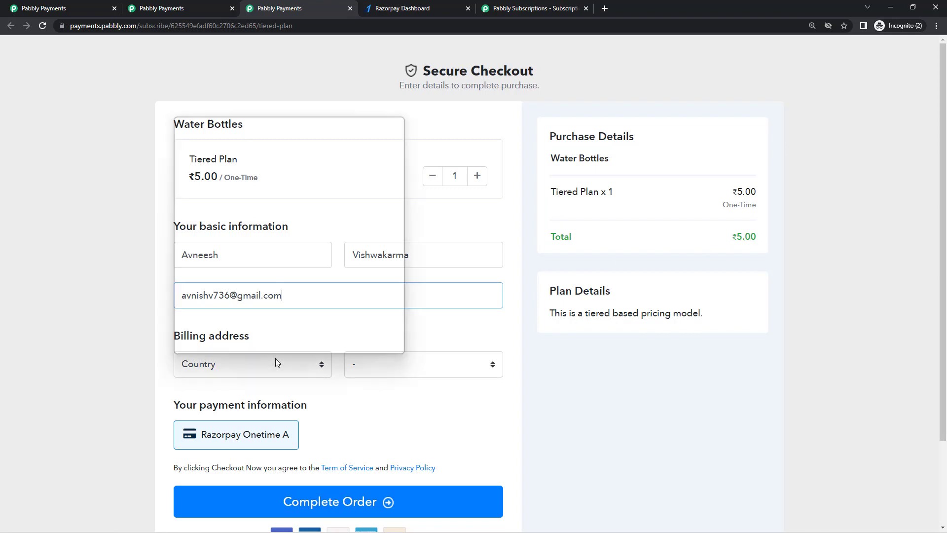
{"action": "type", "text": "india"}
{"action": "key", "text": "Return"}
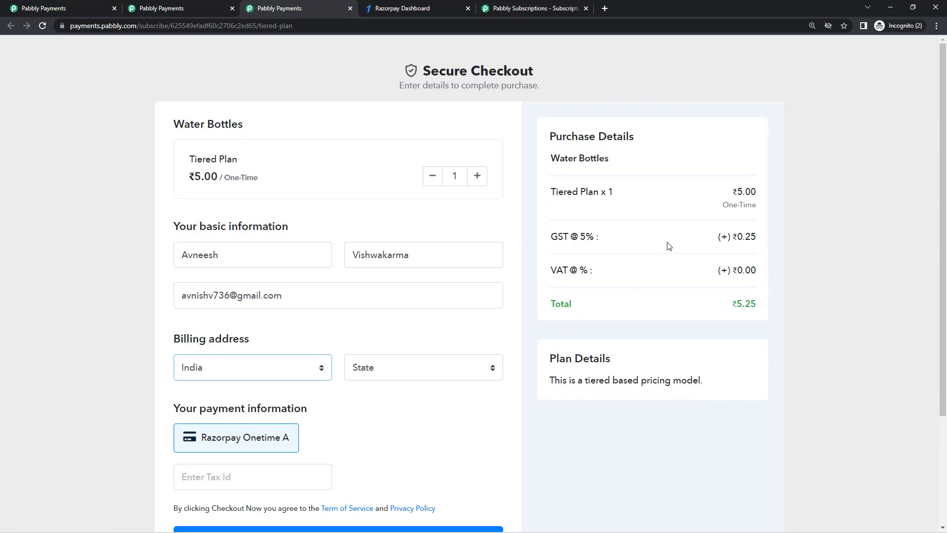
Highlight the 5% GST, VAT and ₹5.25 total lines in the order summary
{"action": "left_click_drag", "start_coordinate": [718, 237], "coordinate": [759, 305]}
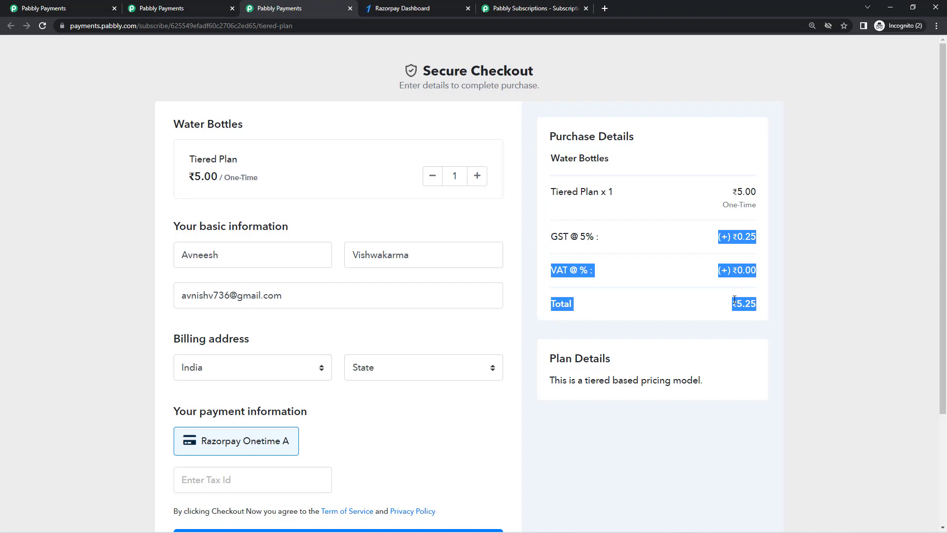
{"action": "left_click", "coordinate": [718, 292]}
{"action": "left_click_drag", "start_coordinate": [704, 271], "coordinate": [768, 272]}
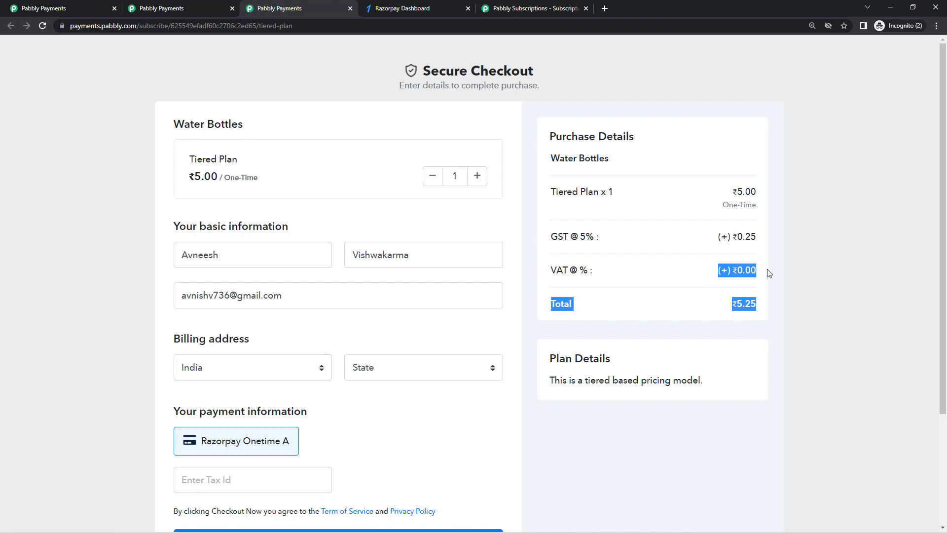
{"action": "left_click", "coordinate": [709, 274]}
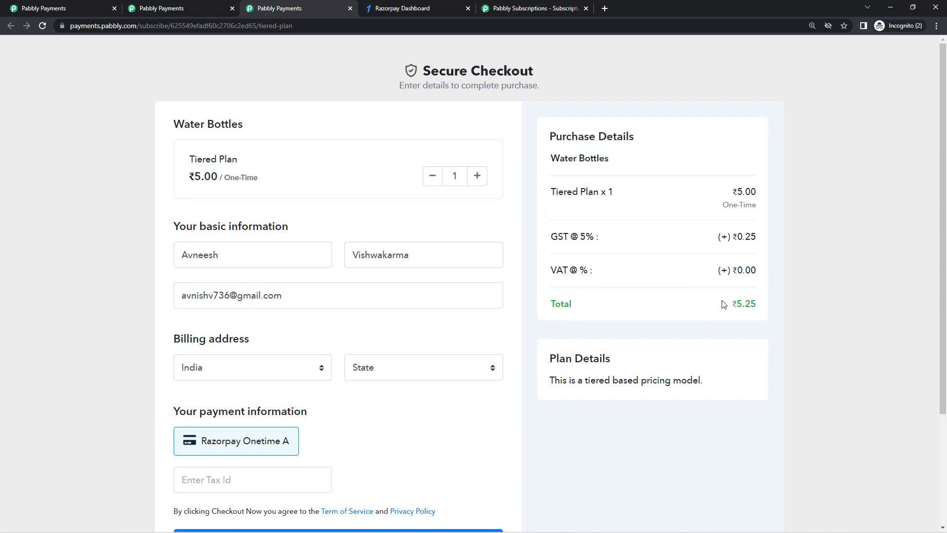
{"action": "left_click_drag", "start_coordinate": [723, 304], "coordinate": [718, 325]}
{"action": "left_click", "coordinate": [670, 315]}
Place the cursor in the Enter Tax Id field, then return to Tax settings
{"action": "scroll", "coordinate": [294, 370], "scroll_direction": "down", "scroll_amount": 2}
{"action": "left_click", "coordinate": [234, 387]}
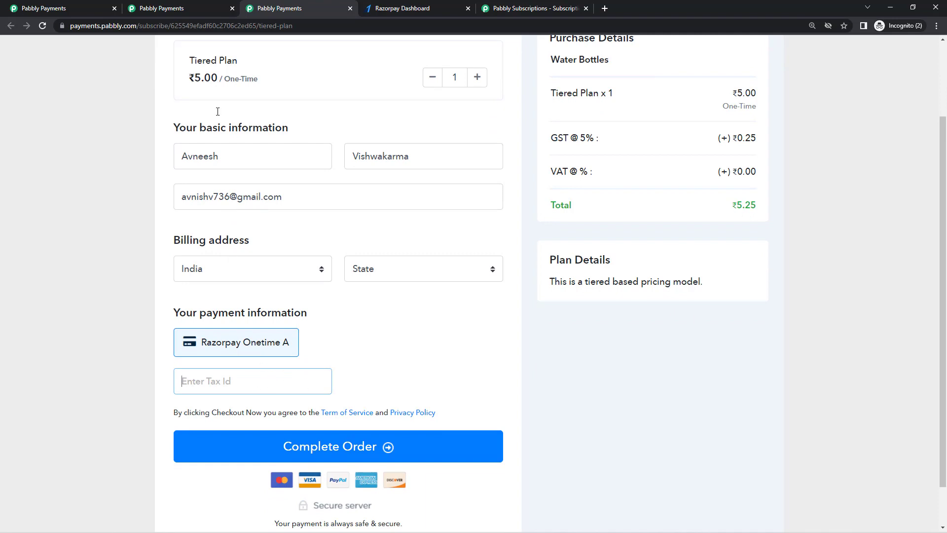
{"action": "left_click", "coordinate": [198, 5]}
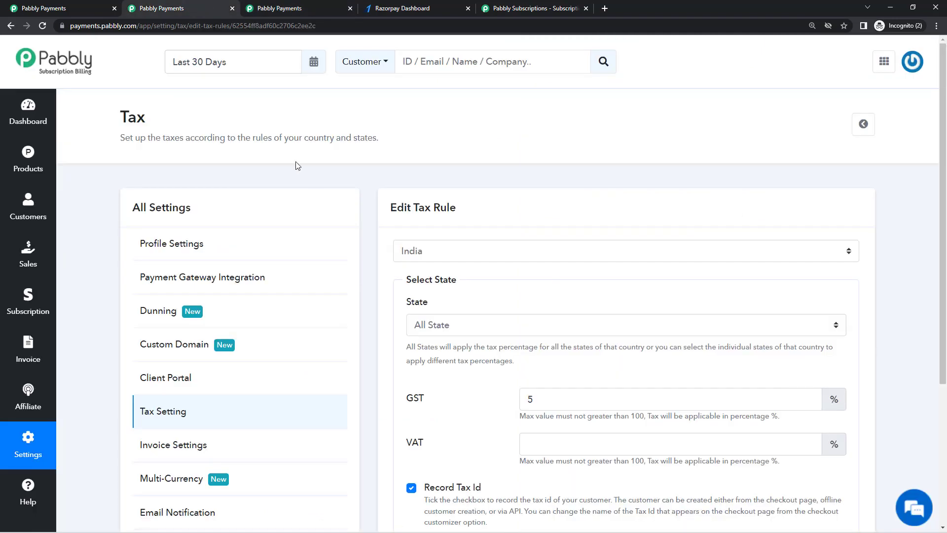
On the Products page, open and dismiss the Tiered Plan's actions menu
{"action": "left_click", "coordinate": [84, 4]}
{"action": "left_click", "coordinate": [28, 158]}
{"action": "scroll", "coordinate": [249, 330], "scroll_direction": "down", "scroll_amount": 6}
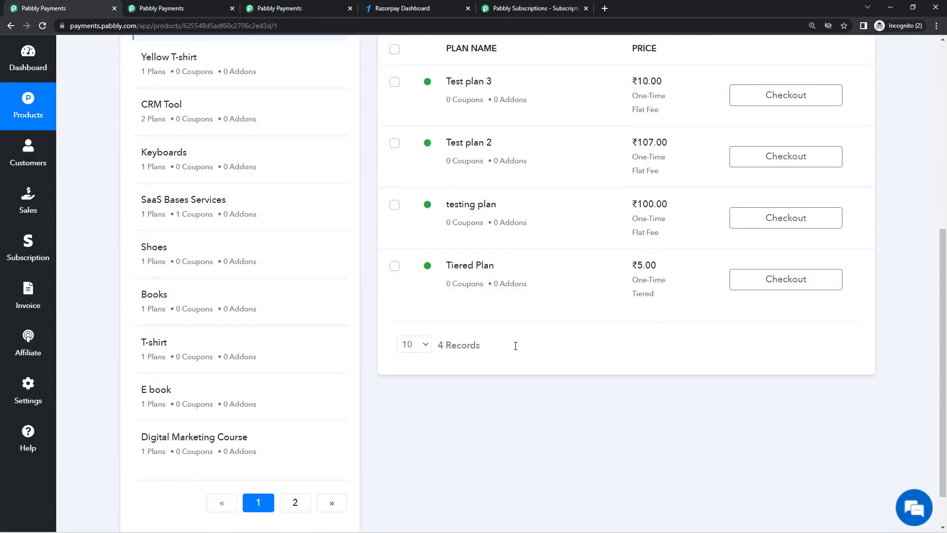
{"action": "left_click", "coordinate": [866, 279]}
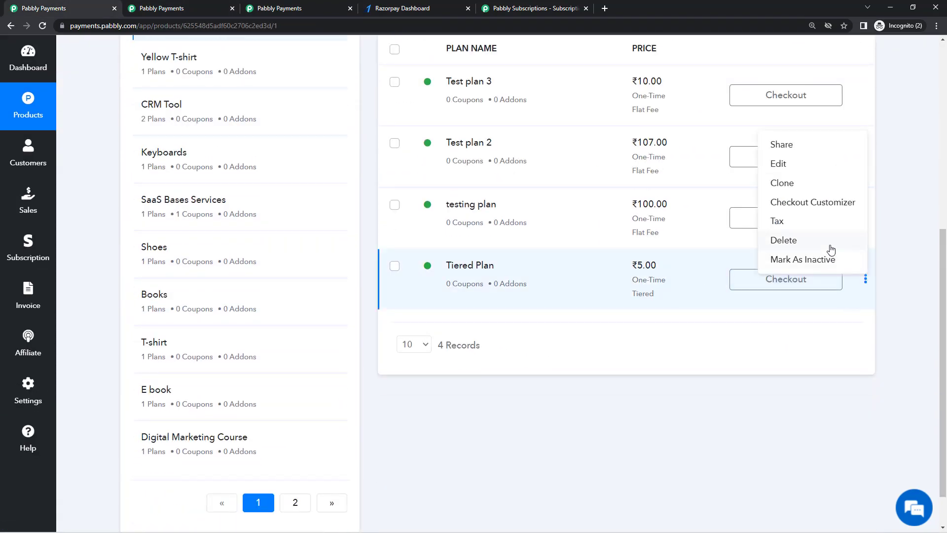
{"action": "left_click", "coordinate": [715, 324]}
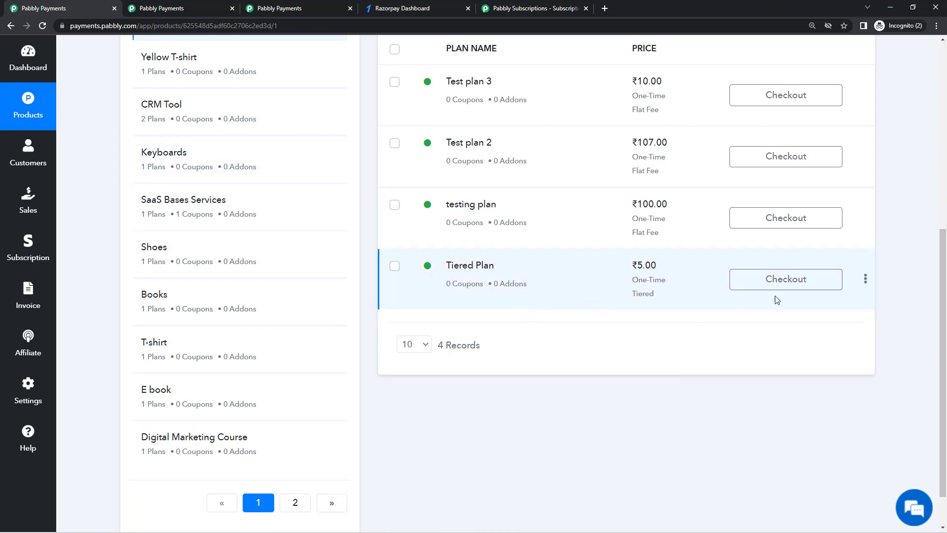
Close the Tax settings tab and return to the Products plan list
{"action": "left_click", "coordinate": [159, 4]}
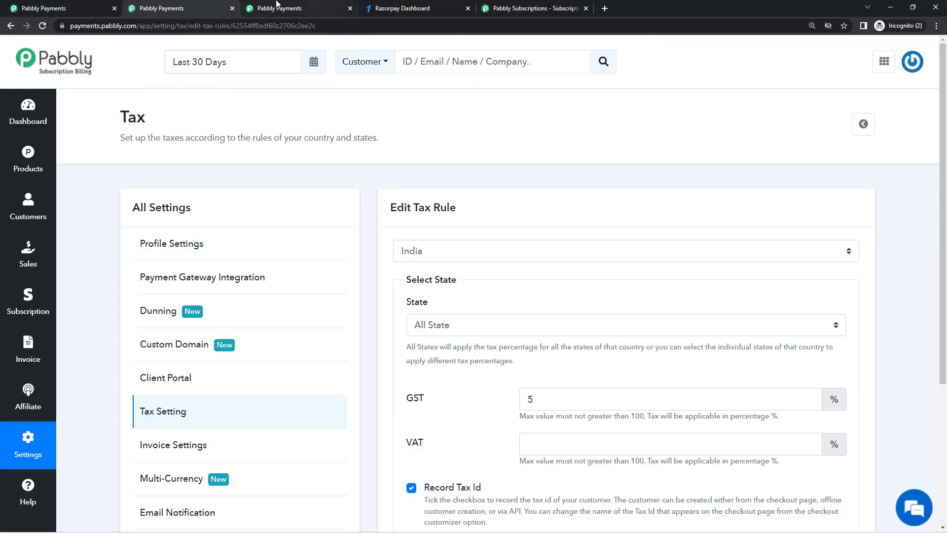
{"action": "left_click", "coordinate": [233, 9]}
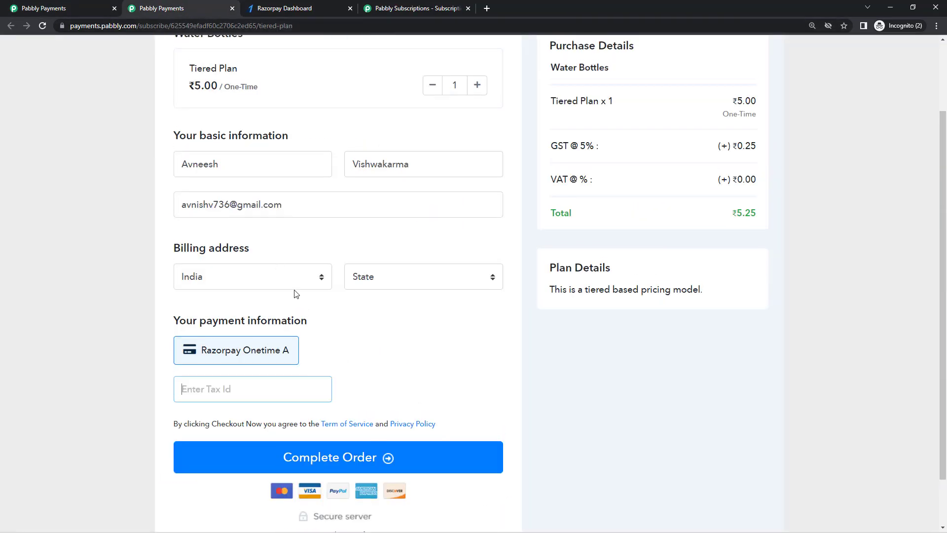
{"action": "scroll", "coordinate": [296, 294], "scroll_direction": "up", "scroll_amount": 2}
{"action": "left_click", "coordinate": [13, 4]}
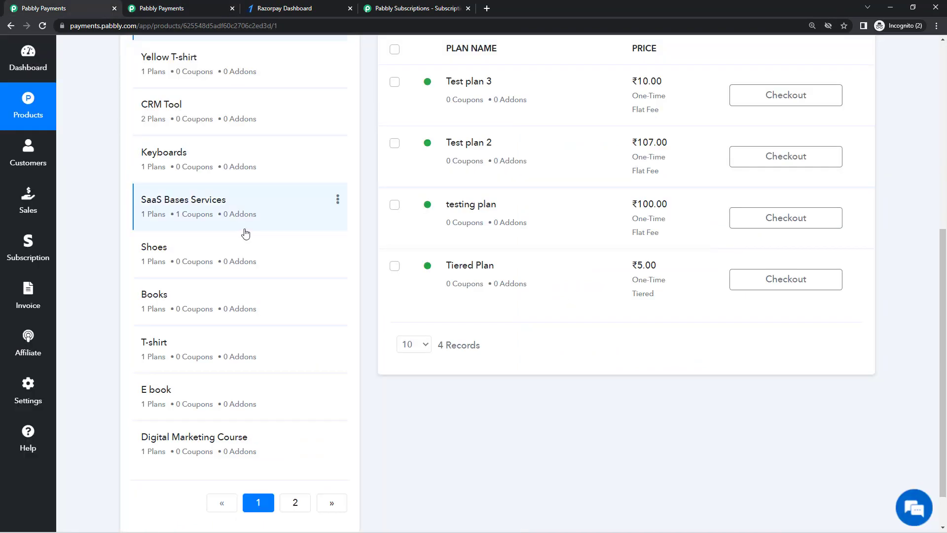
{"action": "scroll", "coordinate": [184, 218], "scroll_direction": "up", "scroll_amount": 3}
Open the Tiered Plan's Checkout Customizer with page zoom reset to 100%
{"action": "scroll", "coordinate": [629, 270], "scroll_direction": "down", "scroll_amount": 3}
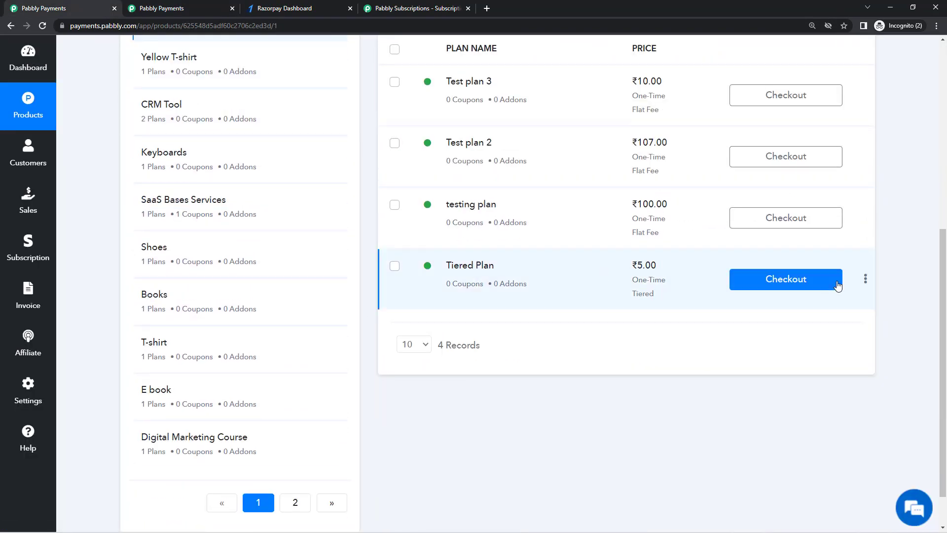
{"action": "left_click", "coordinate": [866, 279]}
{"action": "left_click", "coordinate": [829, 211]}
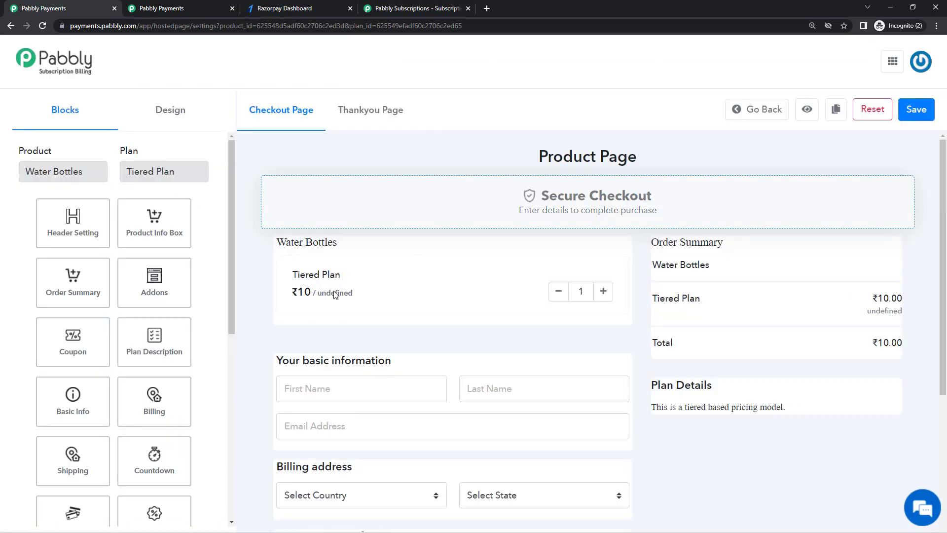
{"action": "key", "text": "ctrl+0"}
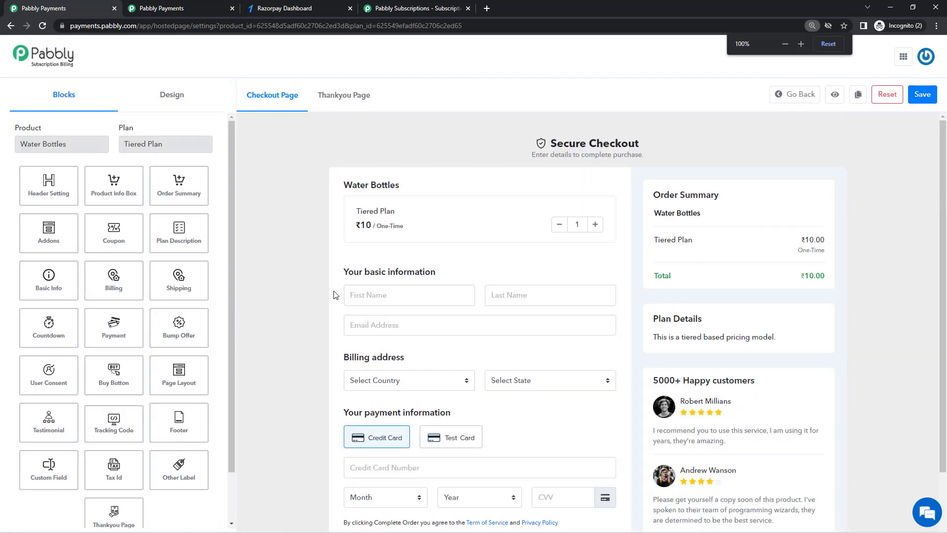
{"action": "scroll", "coordinate": [138, 421], "scroll_direction": "down", "scroll_amount": 2}
Rename the checkout's 'Tax Id' field label to GSTIN and save the change
{"action": "left_click", "coordinate": [116, 414]}
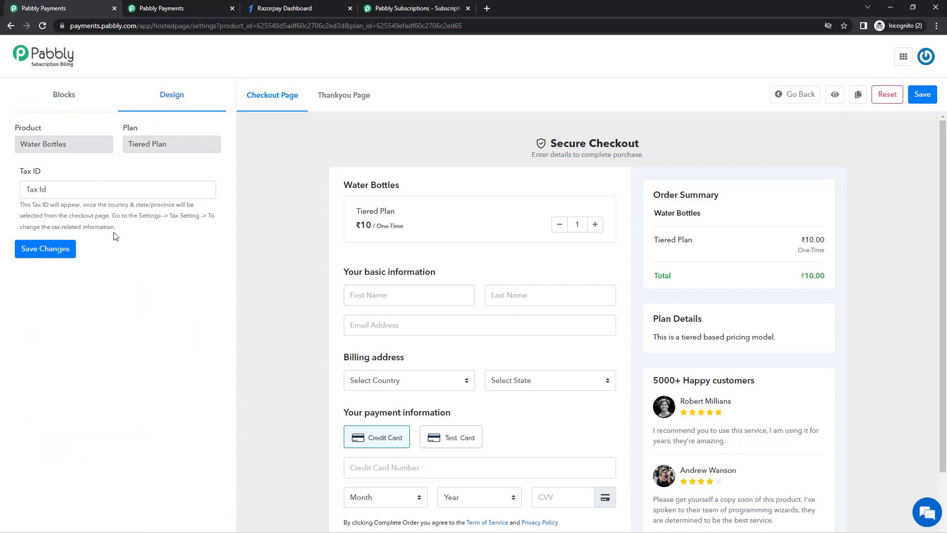
{"action": "double_click", "coordinate": [70, 189]}
{"action": "triple_click", "coordinate": [71, 189]}
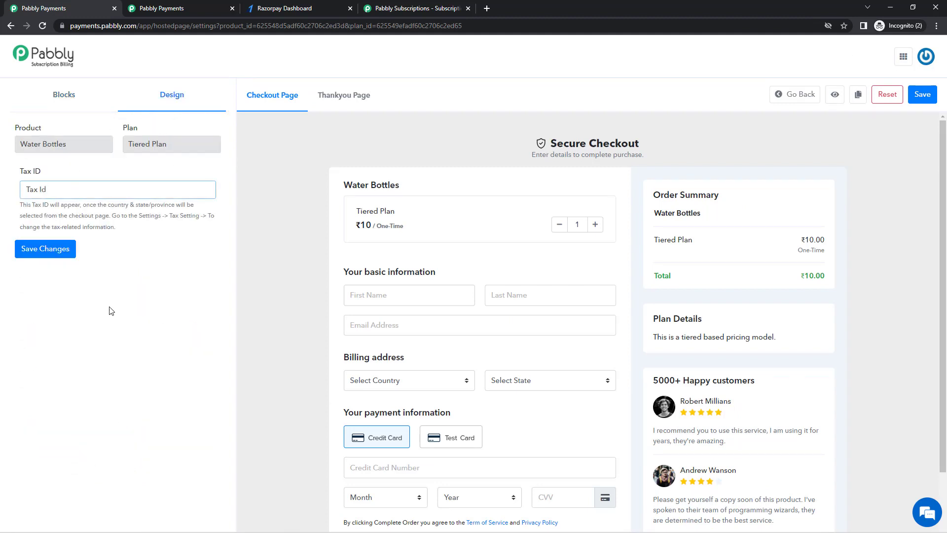
{"action": "left_click", "coordinate": [183, 9]}
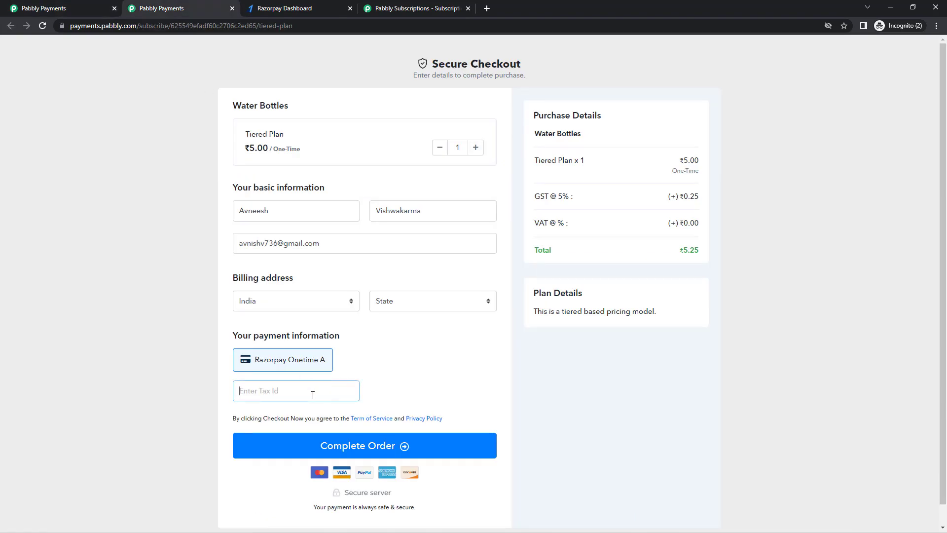
{"action": "left_click", "coordinate": [20, 6]}
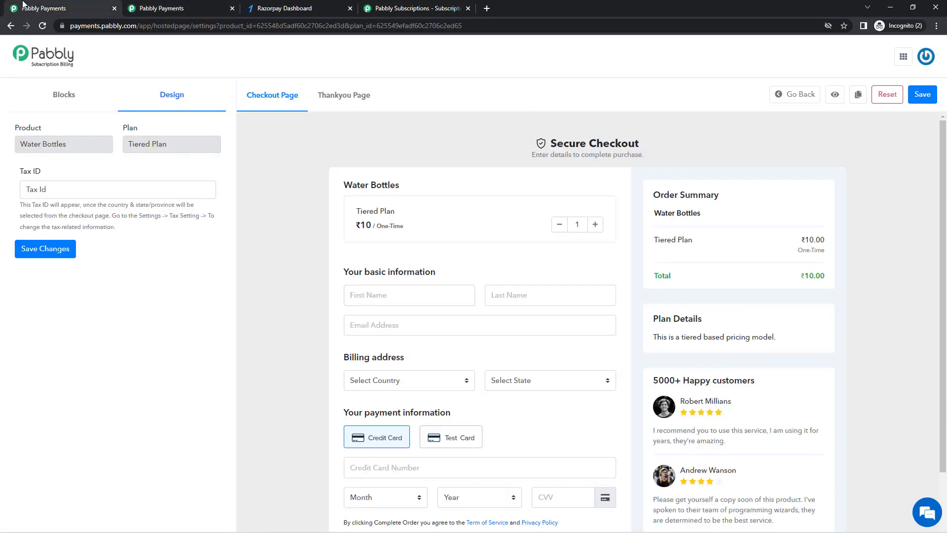
{"action": "left_click", "coordinate": [86, 194]}
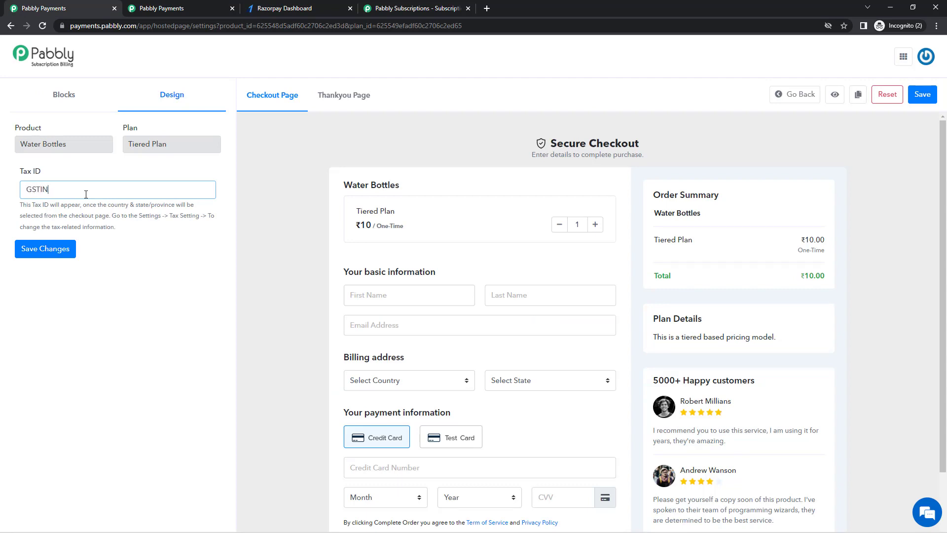
{"action": "left_click", "coordinate": [73, 250]}
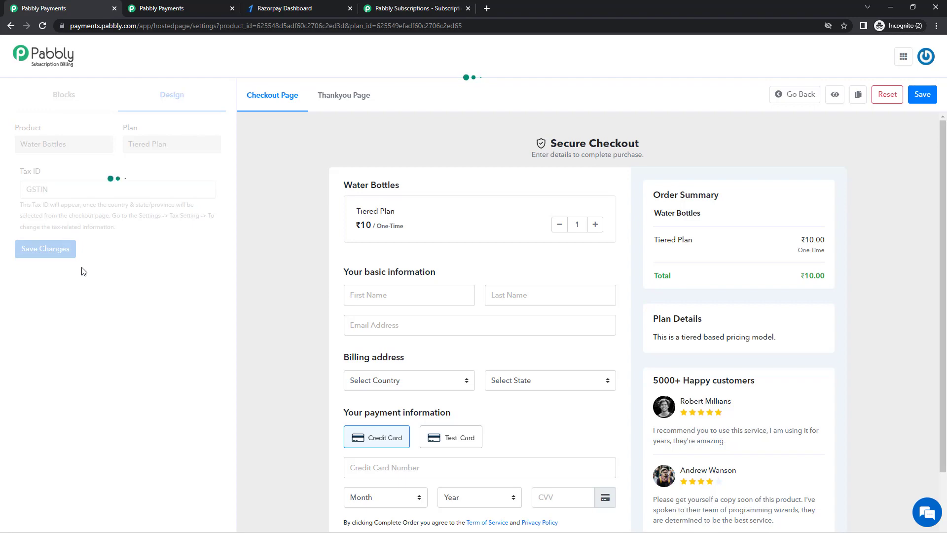
Reload the checkout page and enter the buyer's first name, last name and email
{"action": "left_click", "coordinate": [177, 9]}
{"action": "right_click", "coordinate": [164, 271]}
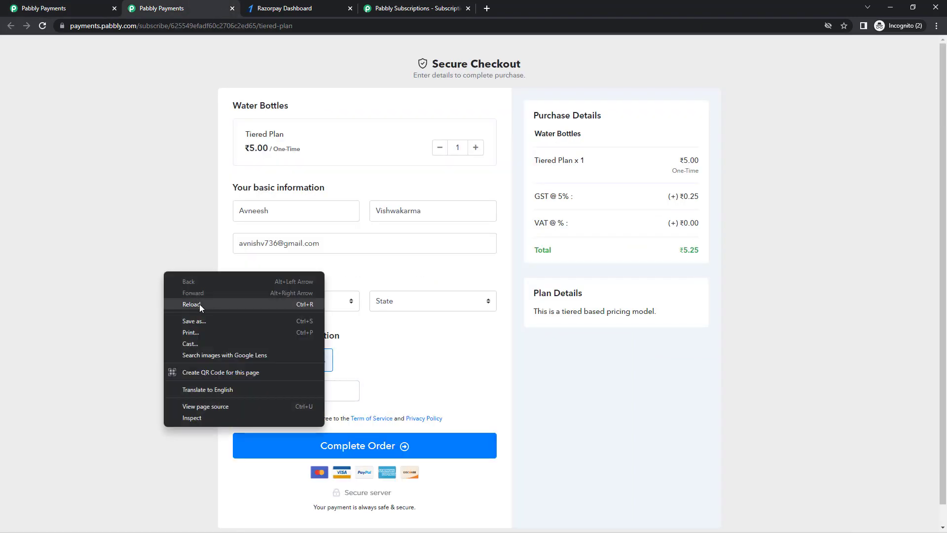
{"action": "left_click", "coordinate": [200, 303]}
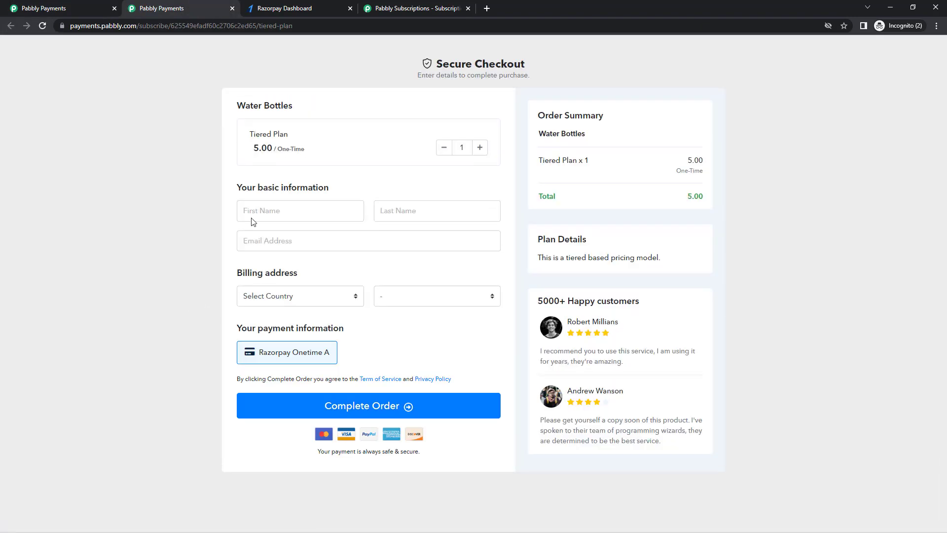
{"action": "left_click", "coordinate": [266, 206]}
{"action": "key", "text": "Tab"}
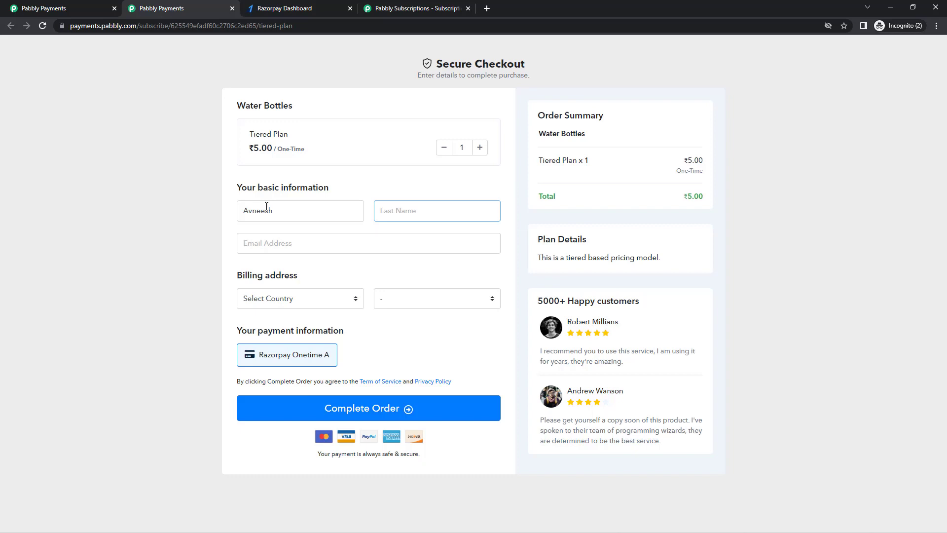
{"action": "key", "text": "Tab"}
{"action": "type", "text": "a"}
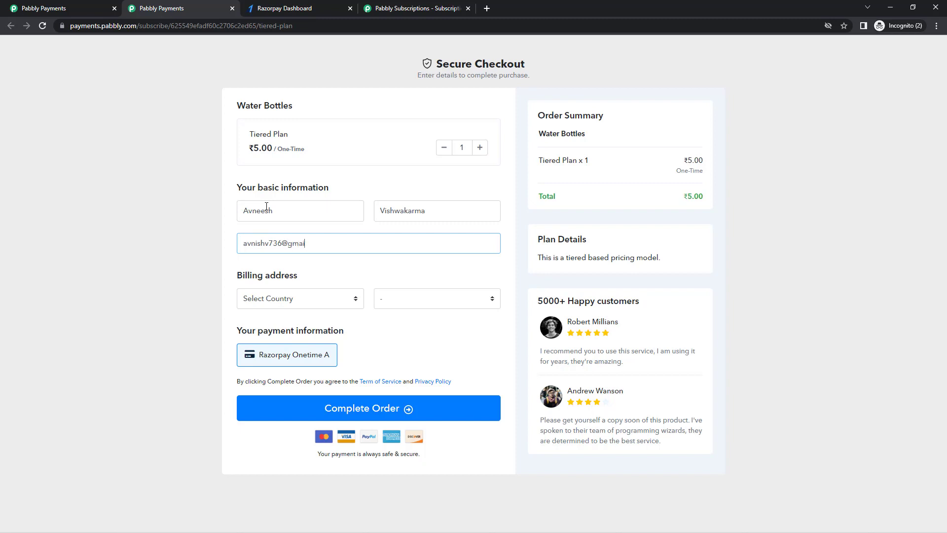
Select India as billing country, enter a GSTIN tax ID, and complete the order
{"action": "left_click", "coordinate": [335, 300]}
{"action": "type", "text": "india"}
{"action": "key", "text": "Return"}
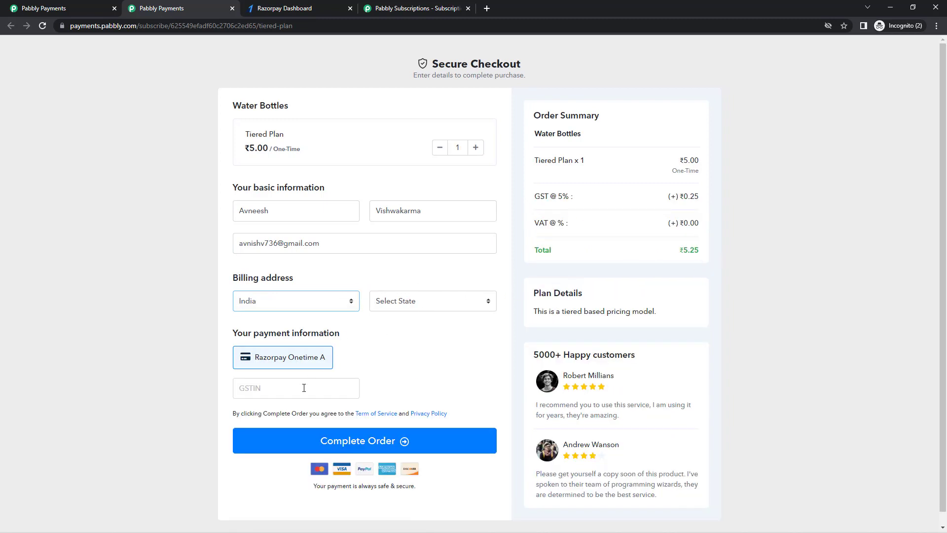
{"action": "left_click", "coordinate": [303, 389]}
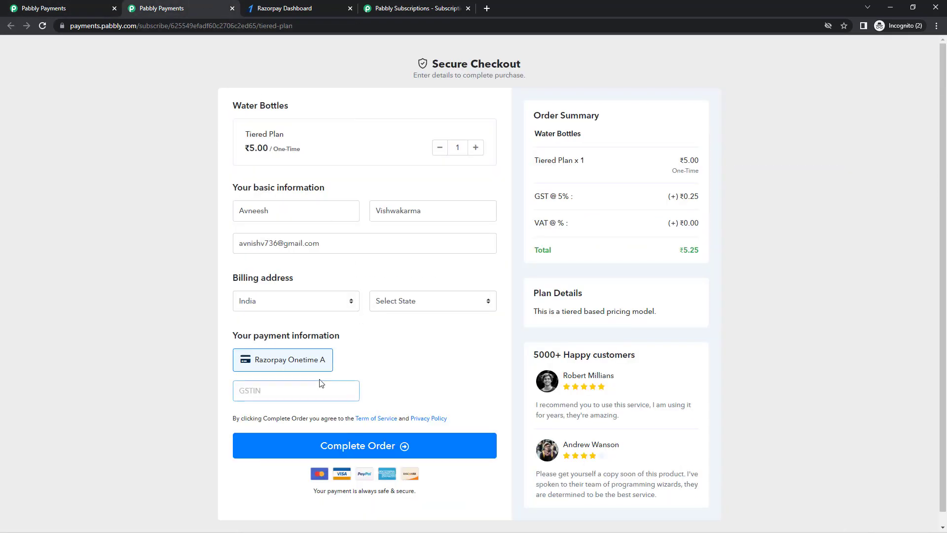
{"action": "type", "text": "GST123"}
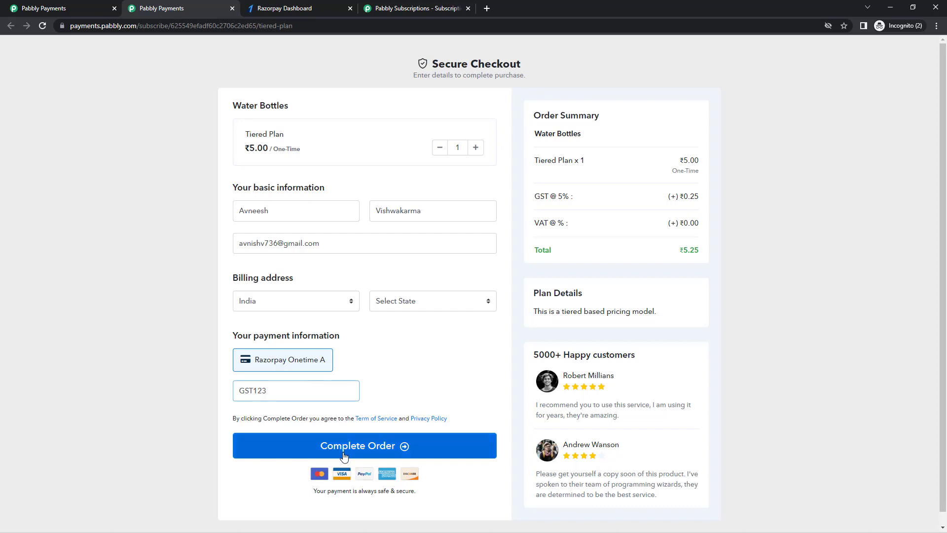
{"action": "left_click", "coordinate": [338, 450]}
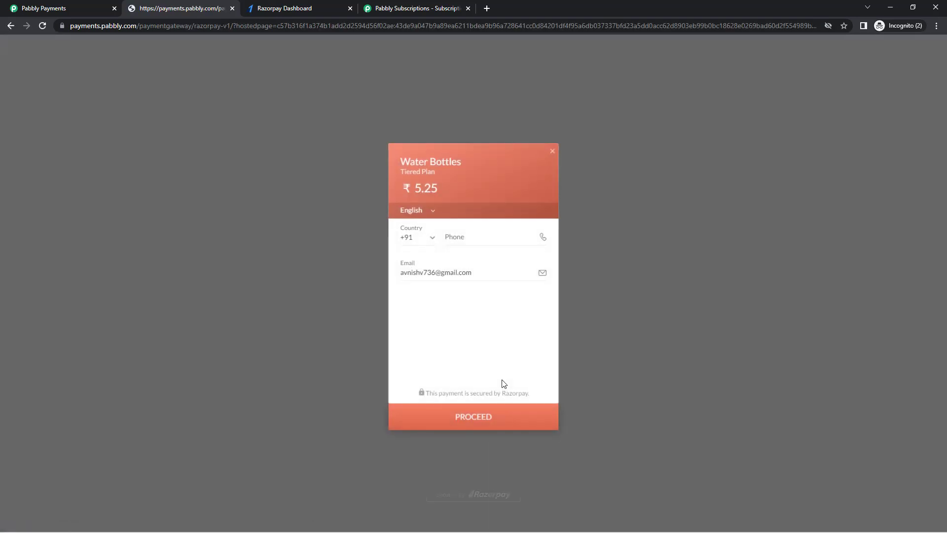
Enter the phone number and pay ₹5.25 via Google Pay UPI using a QR code
{"action": "left_click", "coordinate": [482, 238]}
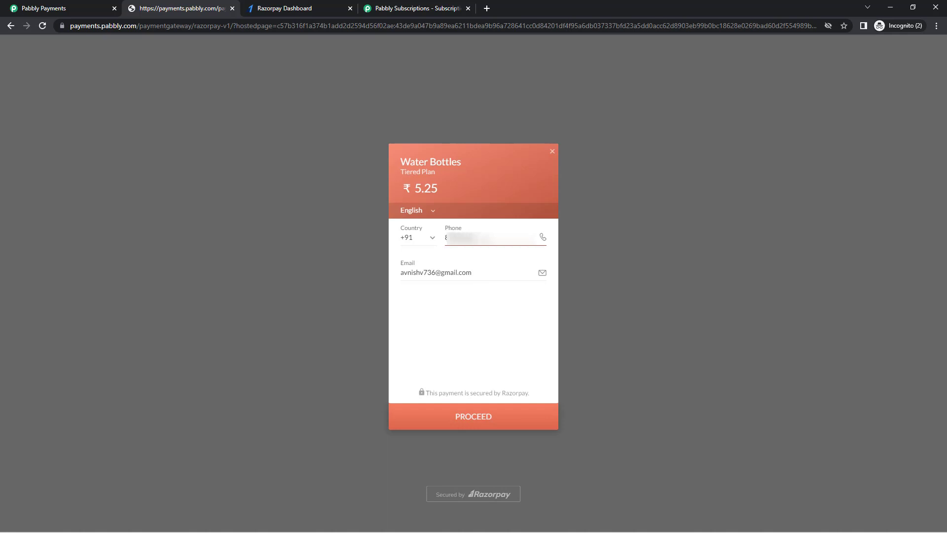
{"action": "left_click", "coordinate": [489, 421]}
{"action": "scroll", "coordinate": [473, 328], "scroll_direction": "down", "scroll_amount": 3}
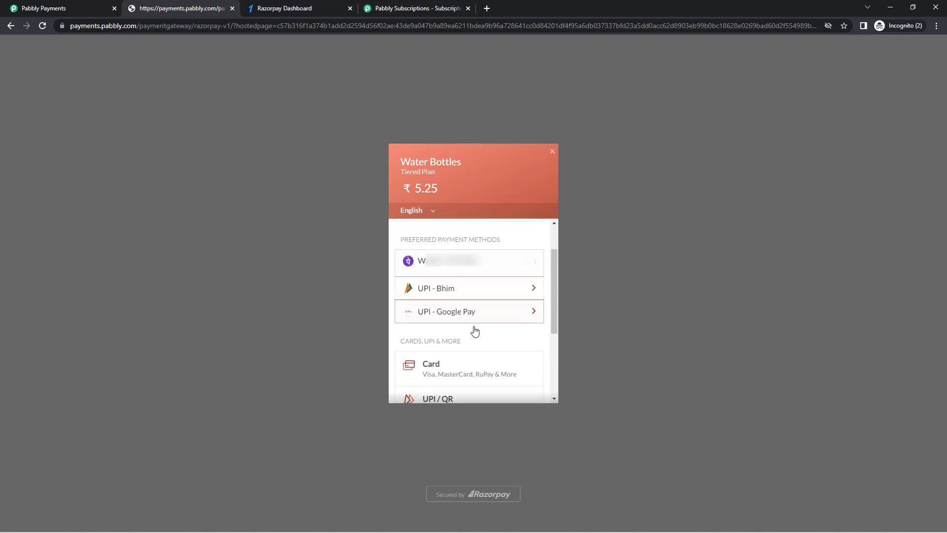
{"action": "scroll", "coordinate": [464, 316], "scroll_direction": "up", "scroll_amount": 3}
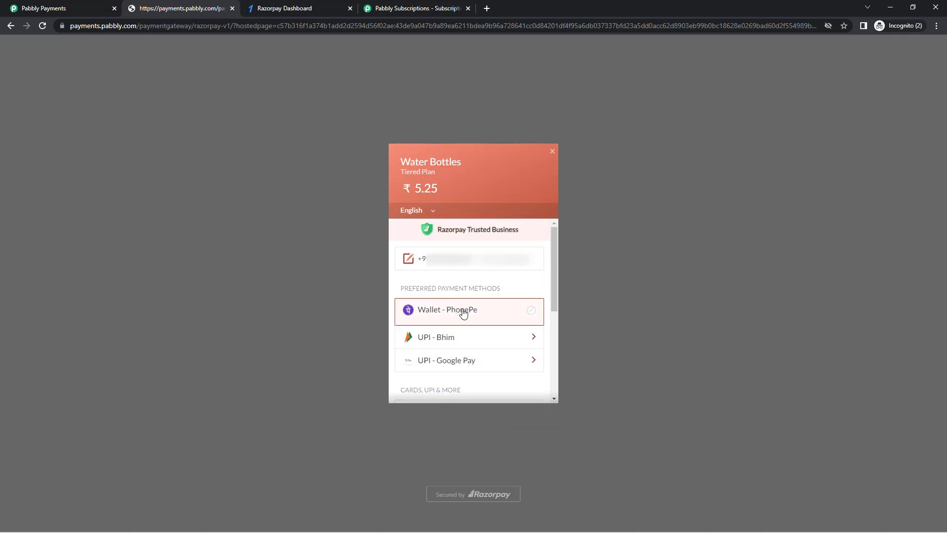
{"action": "scroll", "coordinate": [466, 314], "scroll_direction": "down", "scroll_amount": 2}
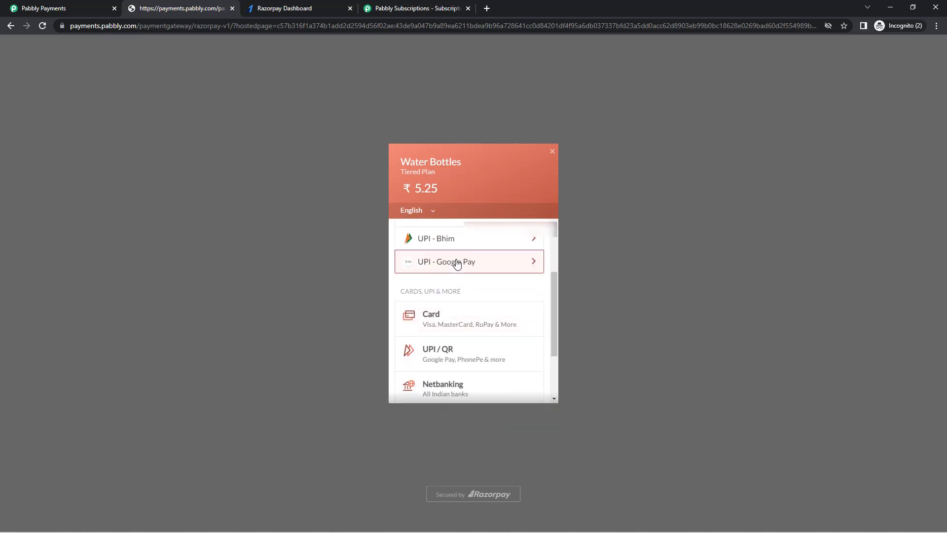
{"action": "left_click", "coordinate": [454, 262]}
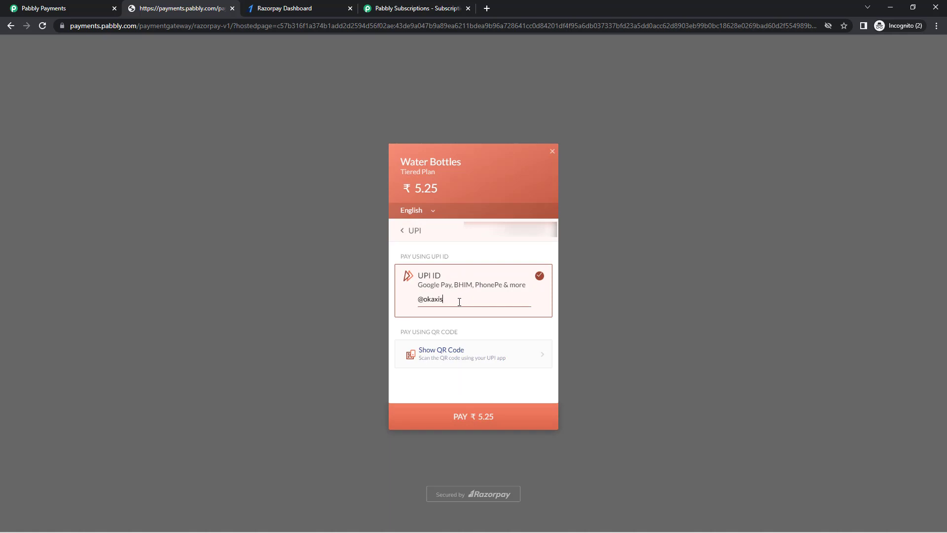
{"action": "key", "text": "BackSpace"}
{"action": "key", "text": "BackSpace"}
{"action": "key", "text": "BackSpace"}
{"action": "key", "text": "BackSpace"}
{"action": "key", "text": "BackSpace"}
{"action": "key", "text": "BackSpace"}
{"action": "key", "text": "BackSpace"}
{"action": "left_click", "coordinate": [464, 365]}
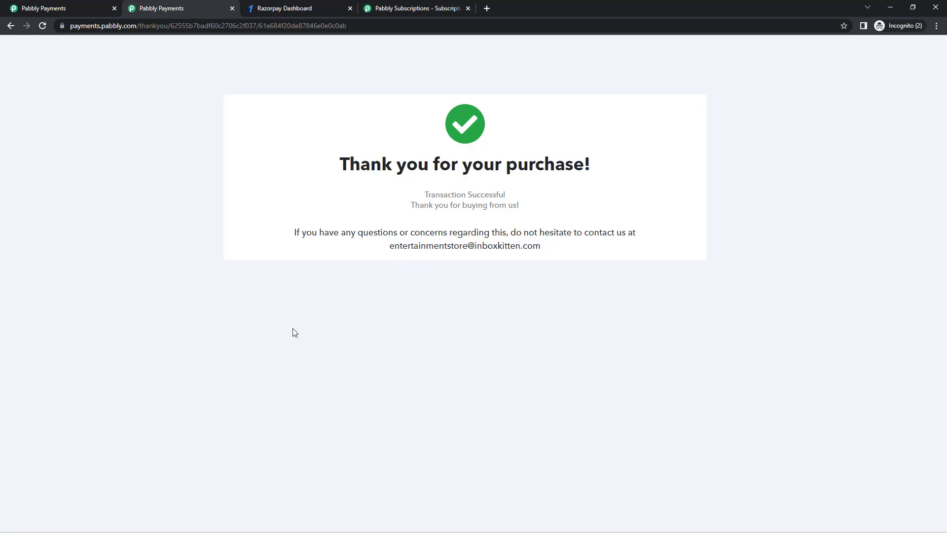
Leave the checkout editor, zoom to 125%, and view the Subscriptions list with the ₹5.00 Tiered Plan sale
{"action": "left_click", "coordinate": [35, 6]}
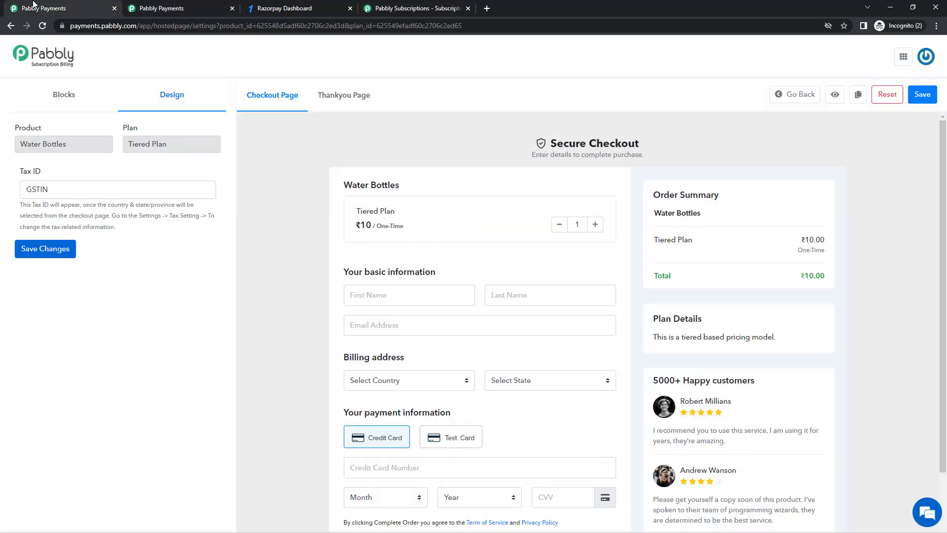
{"action": "left_click", "coordinate": [793, 102]}
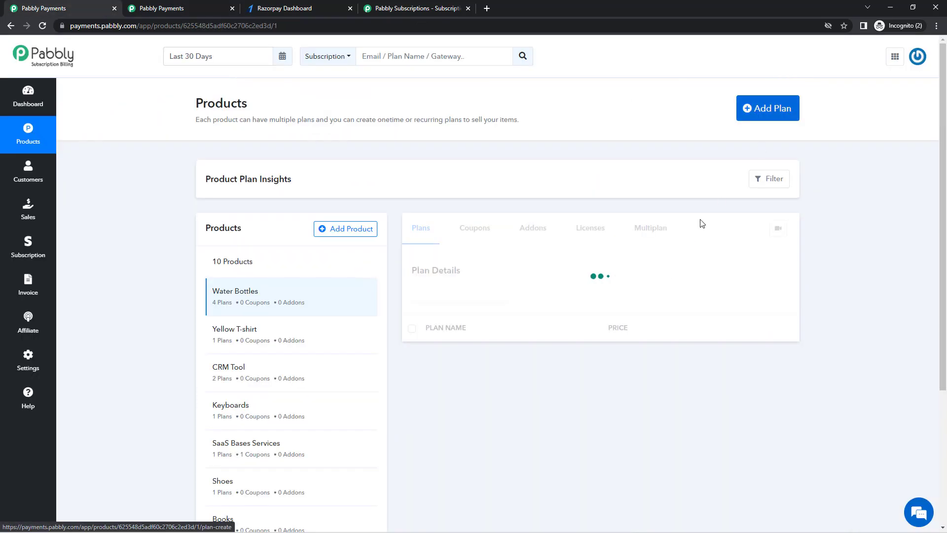
{"action": "key", "text": "ctrl+plus"}
{"action": "key", "text": "ctrl+plus"}
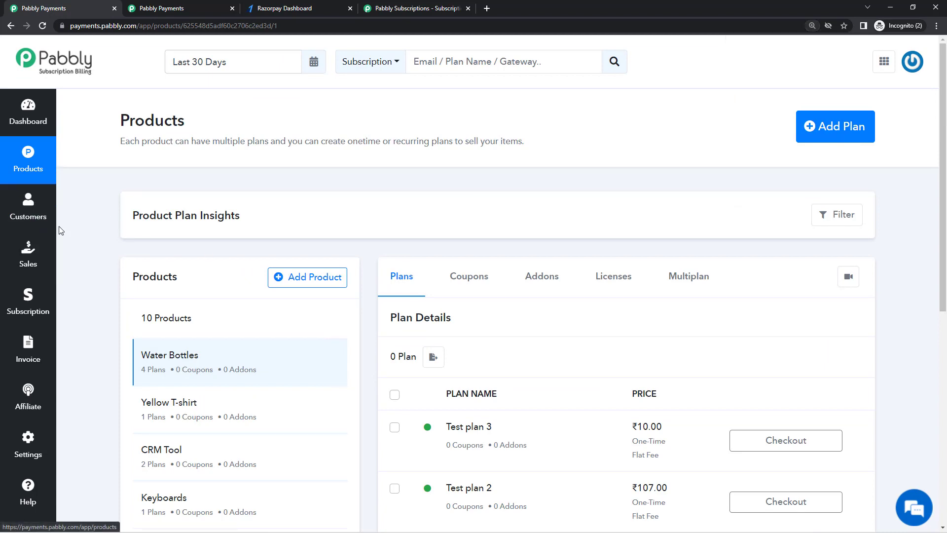
{"action": "left_click", "coordinate": [30, 310]}
{"action": "scroll", "coordinate": [275, 342], "scroll_direction": "down", "scroll_amount": 3}
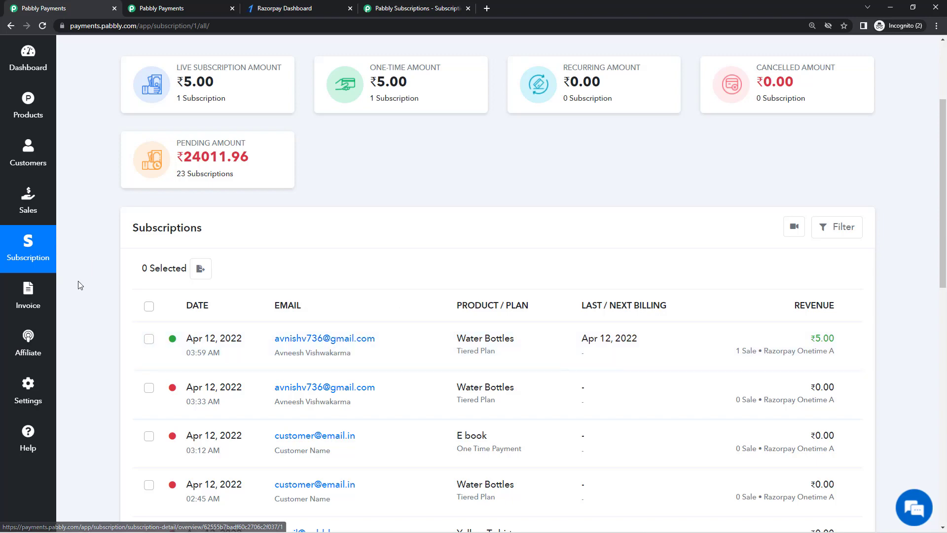
Open invoice INV-31, verify the Bill-to GSTIN and gst @ 5% row, then close it
{"action": "left_click", "coordinate": [29, 302]}
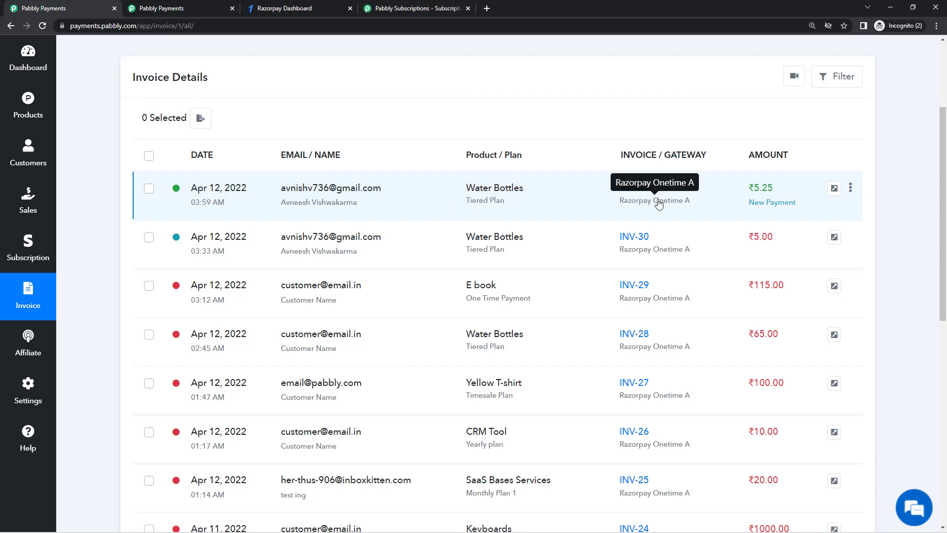
{"action": "left_click", "coordinate": [632, 189]}
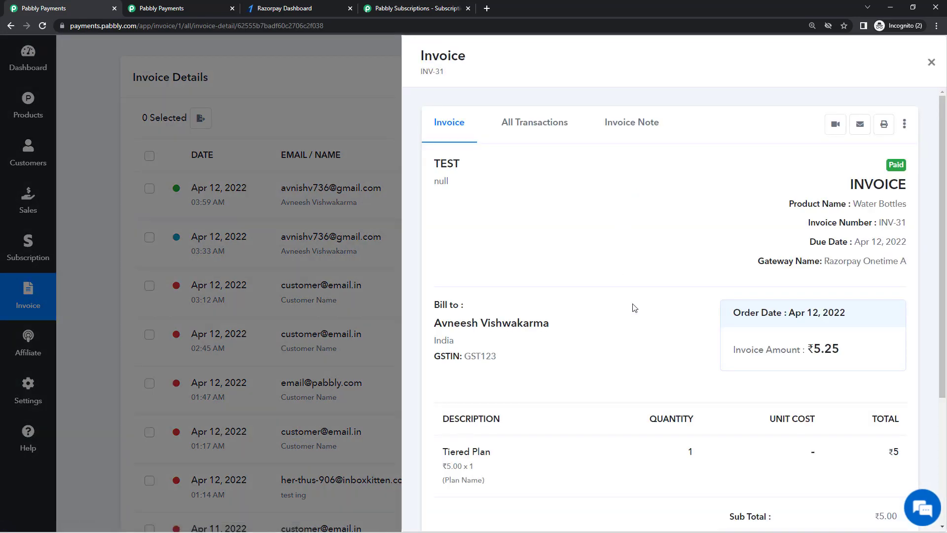
{"action": "scroll", "coordinate": [634, 308], "scroll_direction": "down", "scroll_amount": 1}
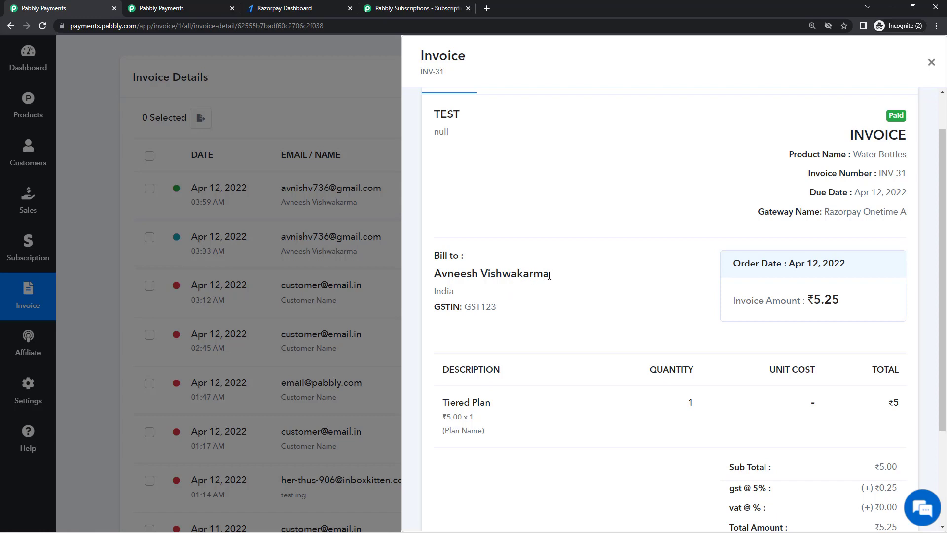
{"action": "left_click_drag", "start_coordinate": [550, 275], "coordinate": [499, 309]}
{"action": "left_click", "coordinate": [536, 321]}
{"action": "scroll", "coordinate": [536, 322], "scroll_direction": "up", "scroll_amount": 1}
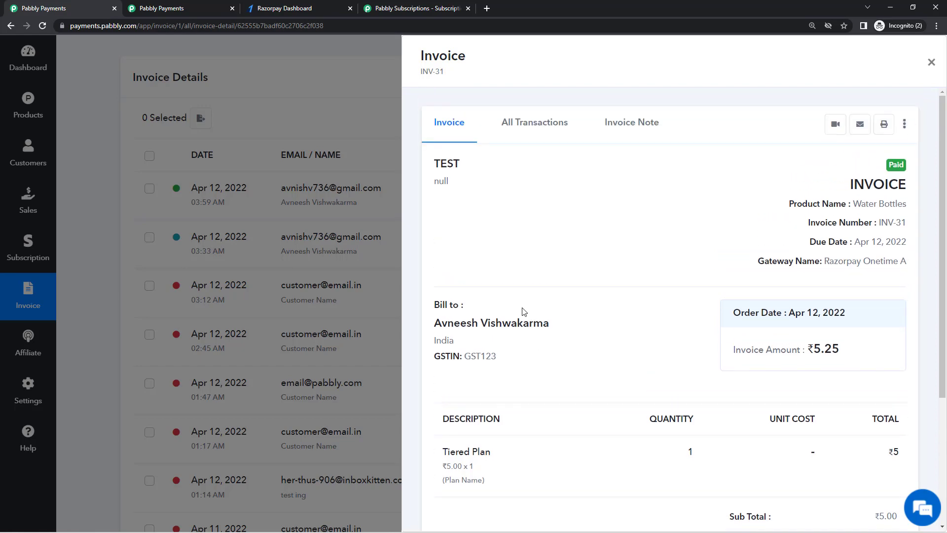
{"action": "left_click", "coordinate": [382, 160]}
{"action": "scroll", "coordinate": [404, 179], "scroll_direction": "up", "scroll_amount": 2}
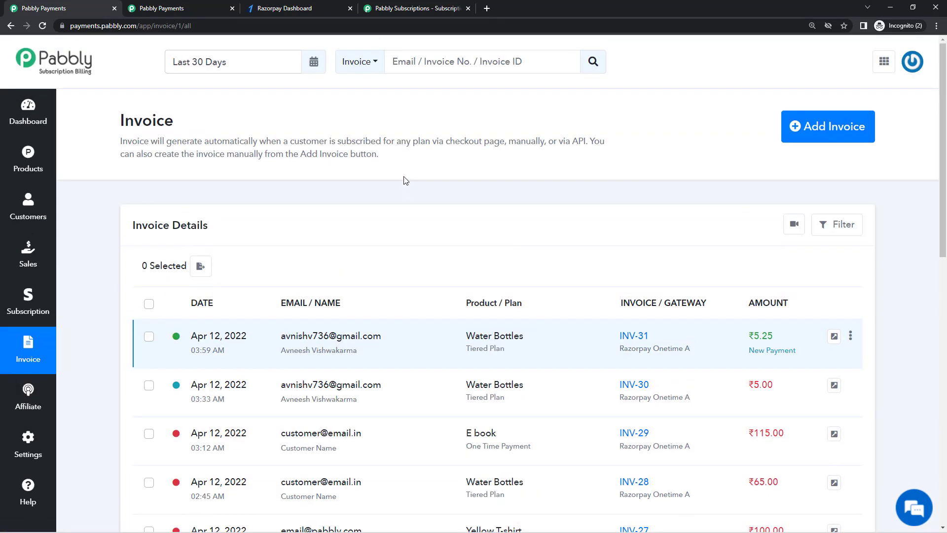